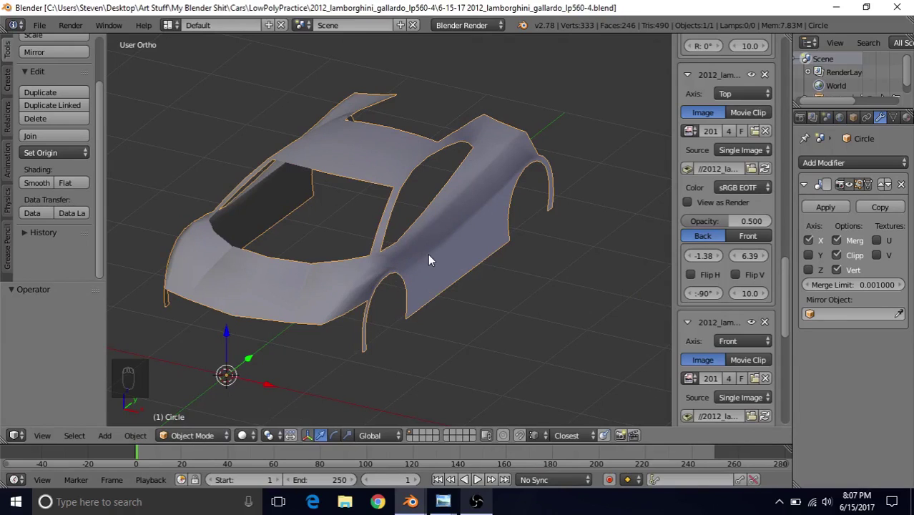
Open the car body mesh for editing in wireframe from the top view, with the windshield and hood area in view
key("KP_7")
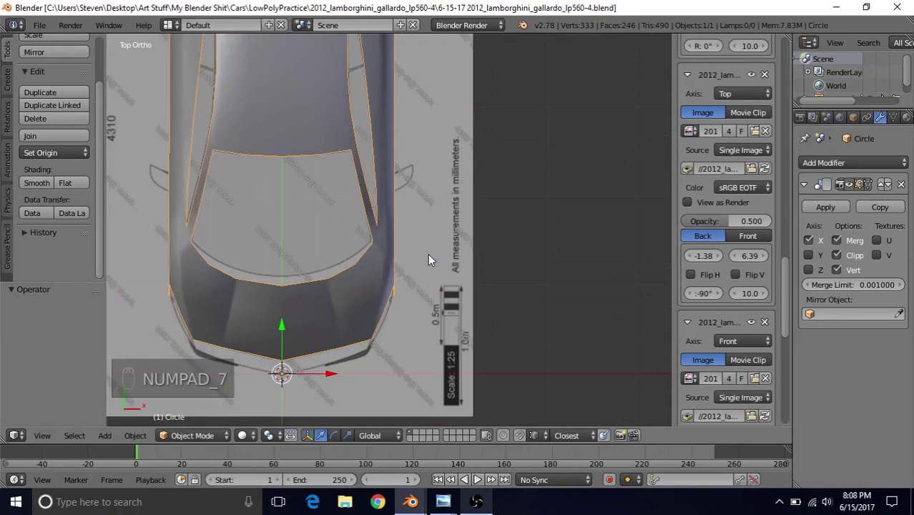
middle_click_drag(381, 264, 430, 211, "shift")
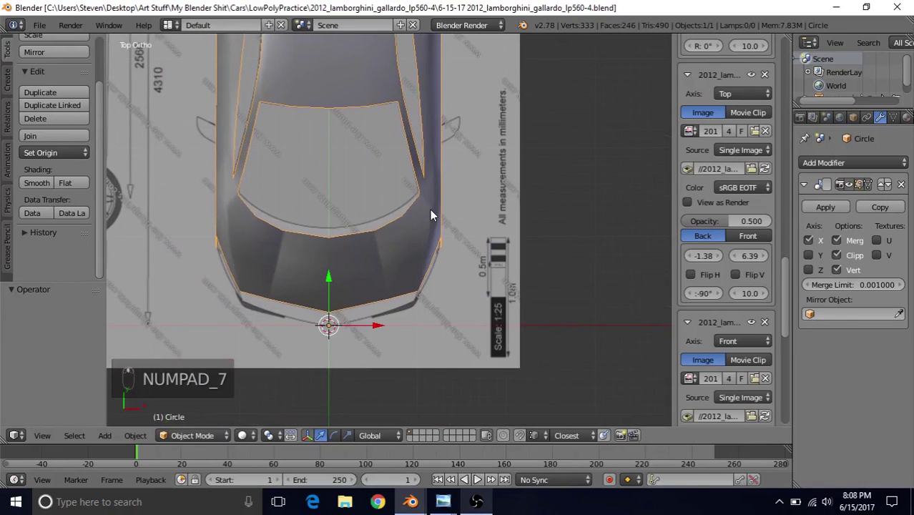
key("Tab")
key("z")
scroll(402, 232, "up", 1)
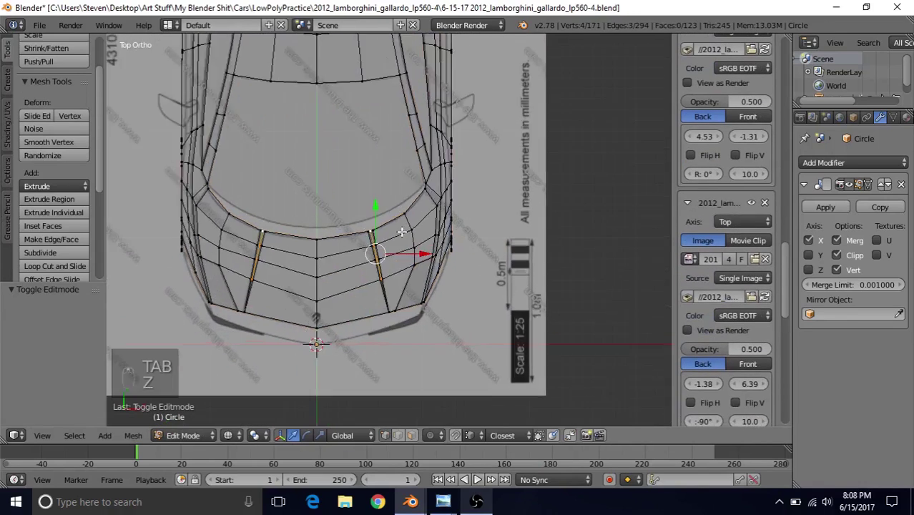
scroll(402, 232, "up", 1)
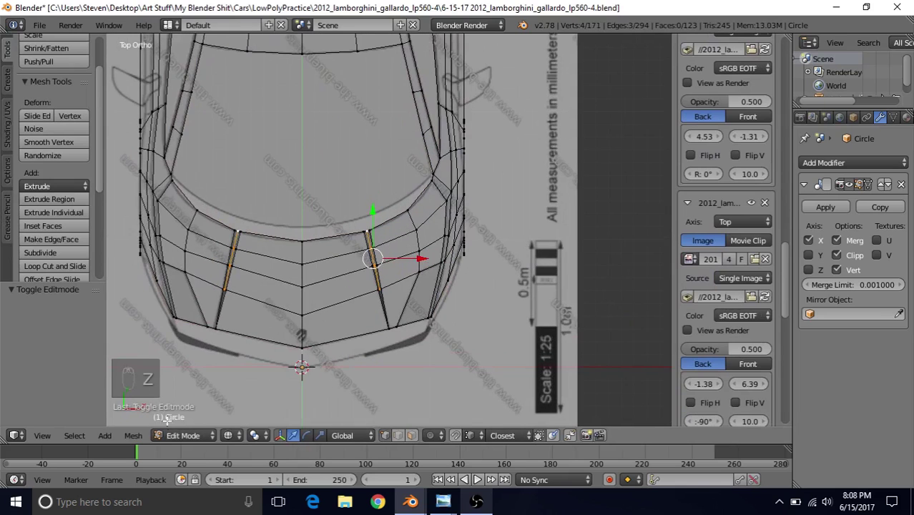
middle_click_drag(368, 253, 455, 332, "shift")
scroll(379, 241, "up", 1)
middle_click_drag(477, 229, 459, 299, "shift")
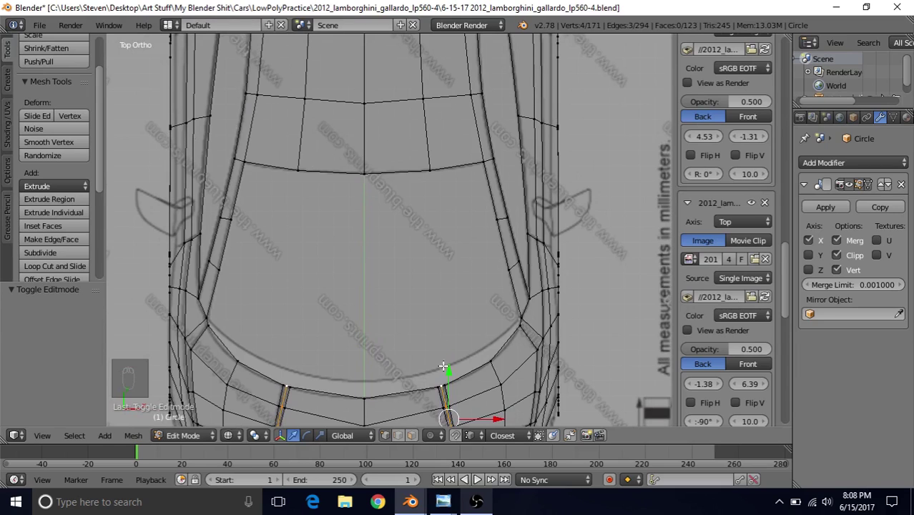
Set the top background image's horizontal offset to -1.37, matching the value in the other open Blender window
mouse_move(410, 505)
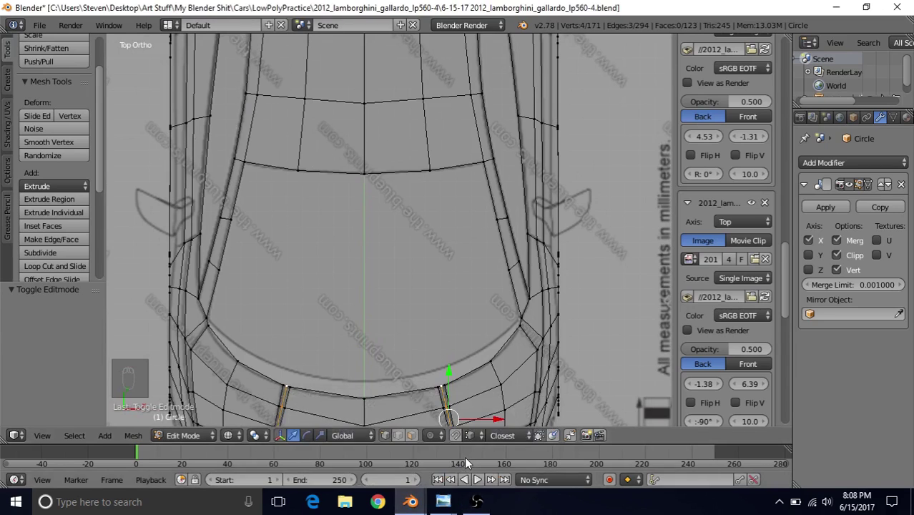
left_click(366, 457)
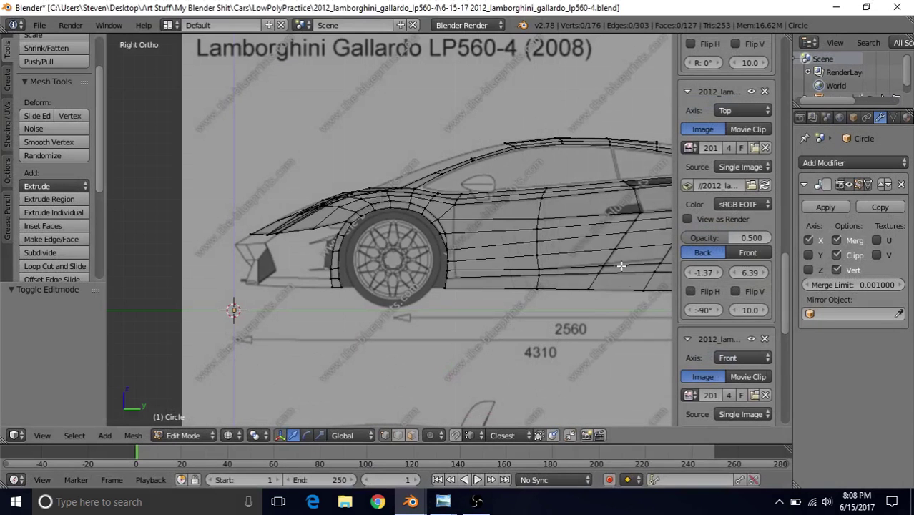
left_click(695, 276)
key("Return")
mouse_move(411, 500)
left_click(448, 460)
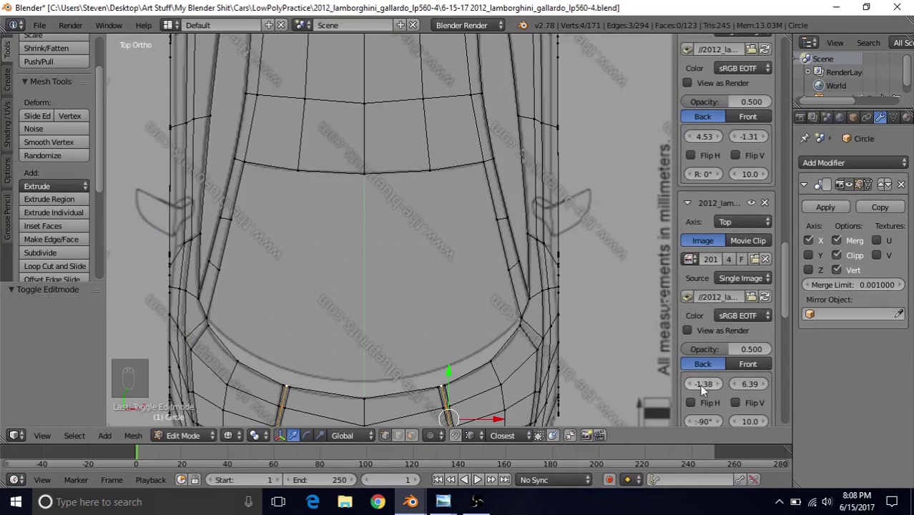
key("BackSpace")
type("-1.77")
key("Return")
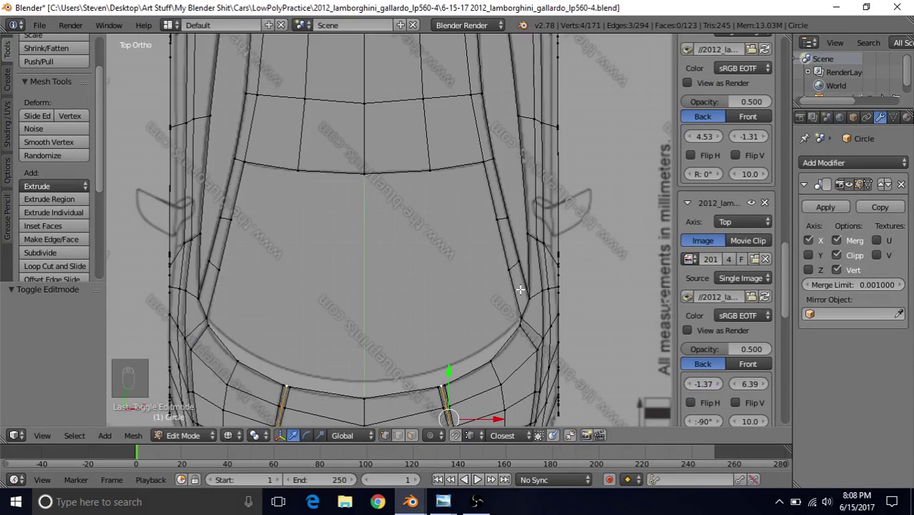
Compare the mesh with the front blueprint, and look up the front background image's exact horizontal offset in the other Blender window
middle_click_drag(495, 301, 489, 141, "shift")
middle_click_drag(454, 231, 452, 215, "shift")
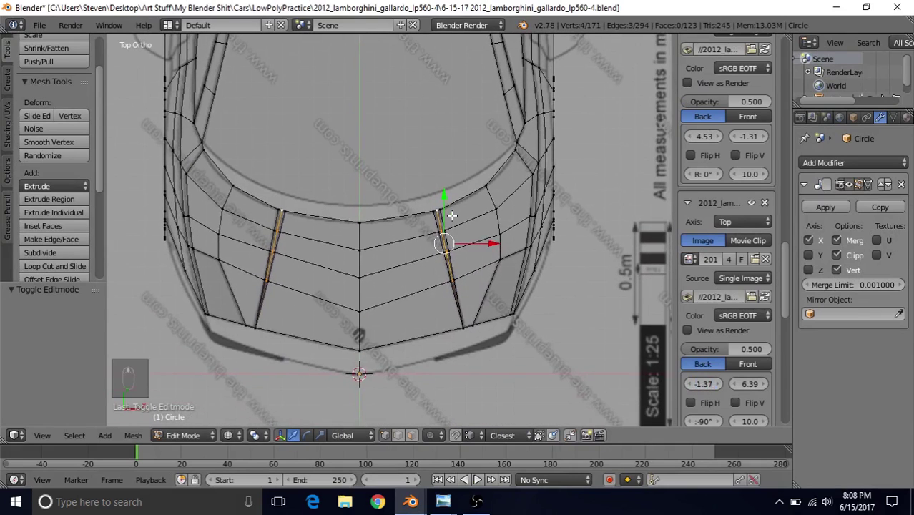
key("KP_1")
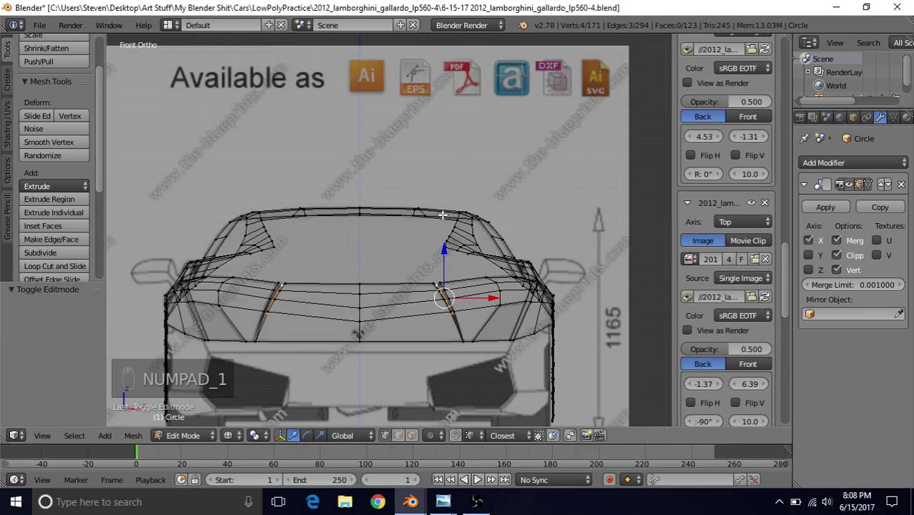
middle_click_drag(429, 231, 439, 176, "shift")
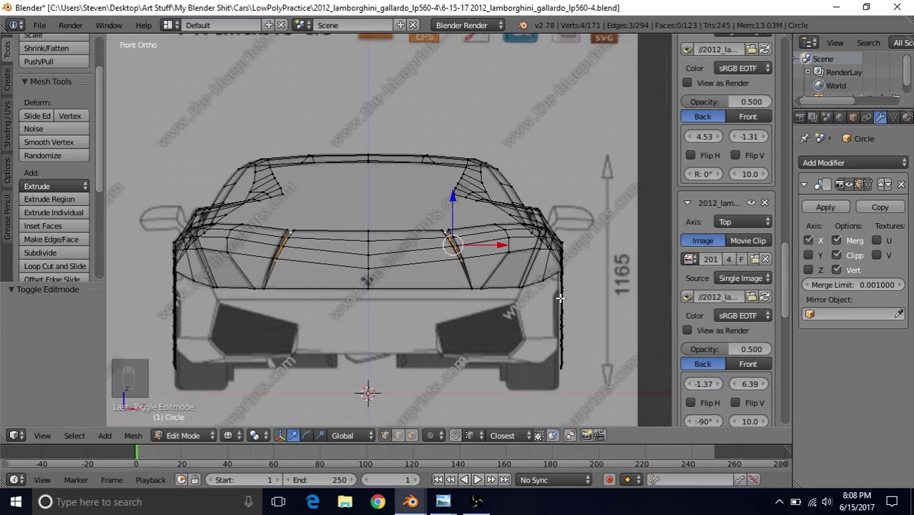
mouse_move(409, 501)
left_click(363, 448)
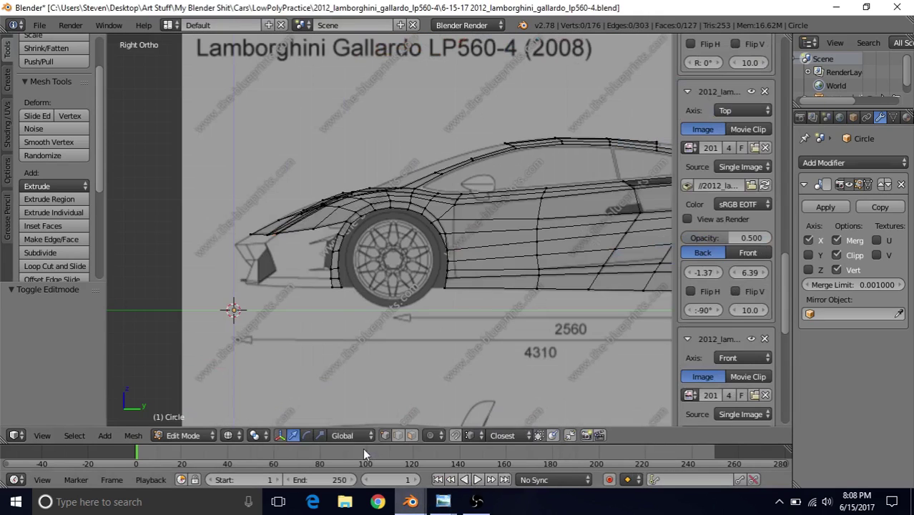
scroll(711, 279, "down", 6)
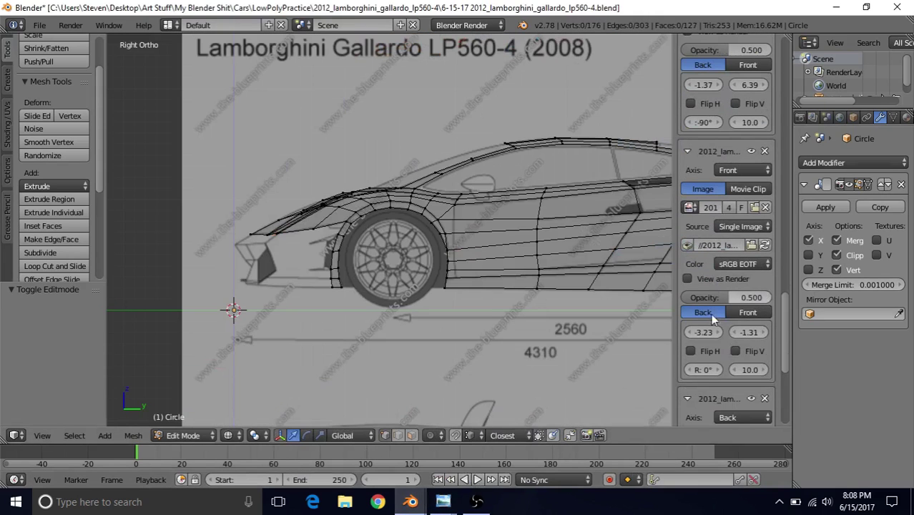
left_click(701, 331)
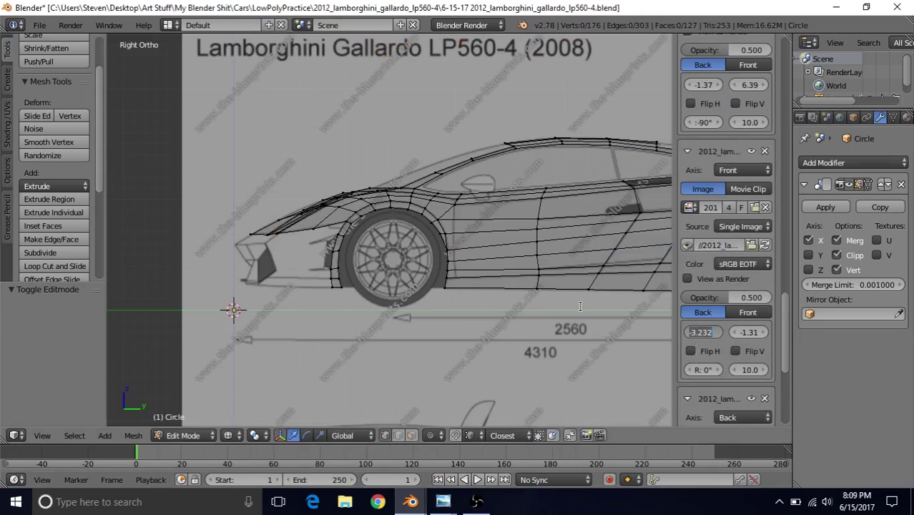
key("Return")
mouse_move(420, 504)
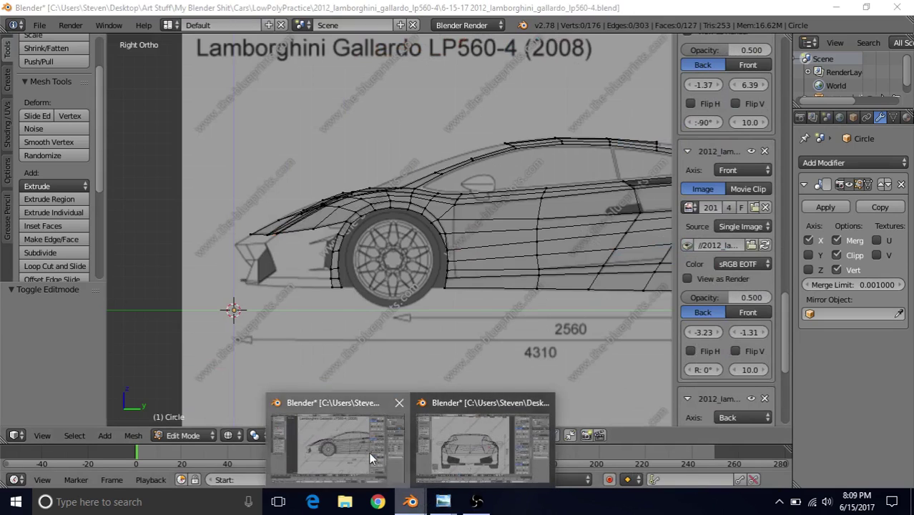
left_click(483, 445)
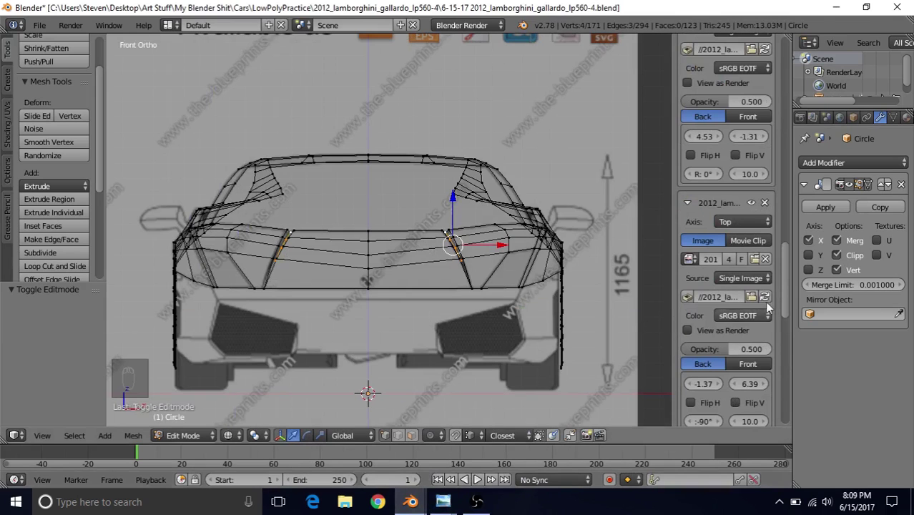
Set the front background image's horizontal offset to -3.232
scroll(746, 305, "down", 7)
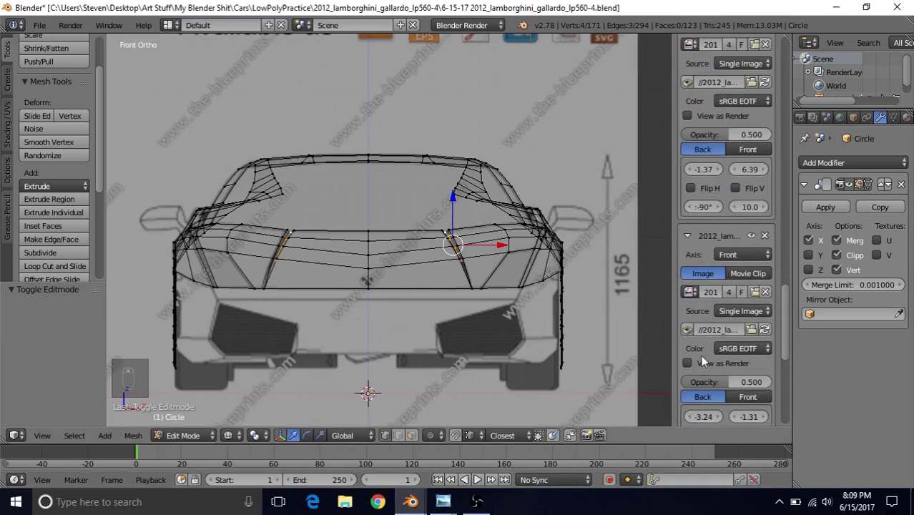
scroll(700, 359, "down", 3)
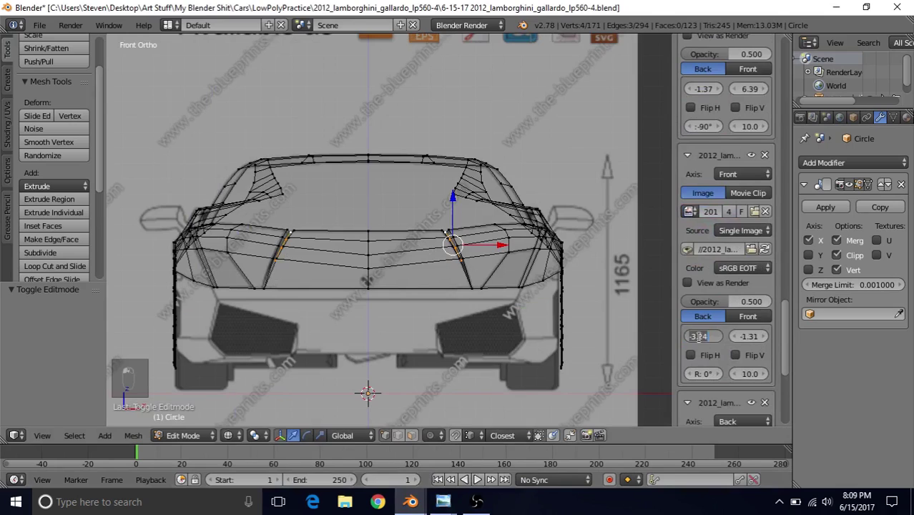
type("-3.32")
key("Return")
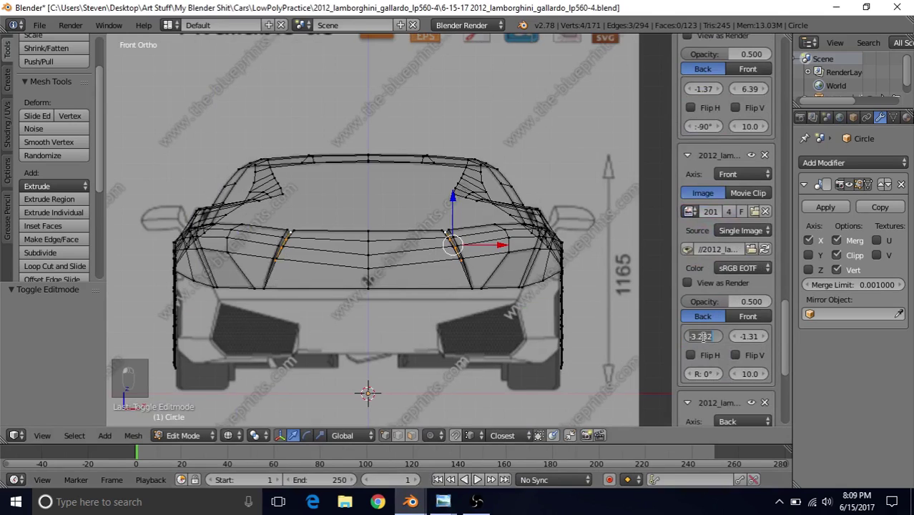
left_click(602, 278)
Copy the front background image's horizontal offset to the back background image
left_click_drag(783, 320, 784, 336)
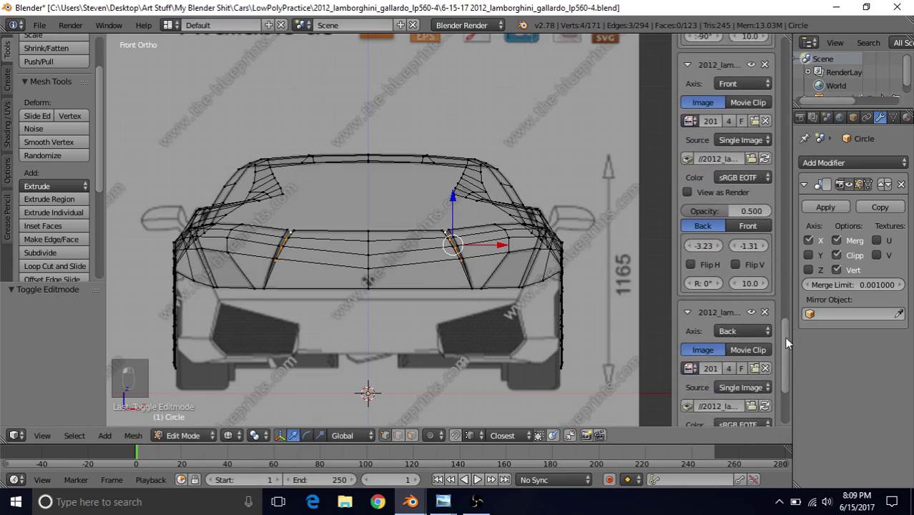
left_click(703, 246)
key("ctrl+c")
scroll(782, 372, "down", 5)
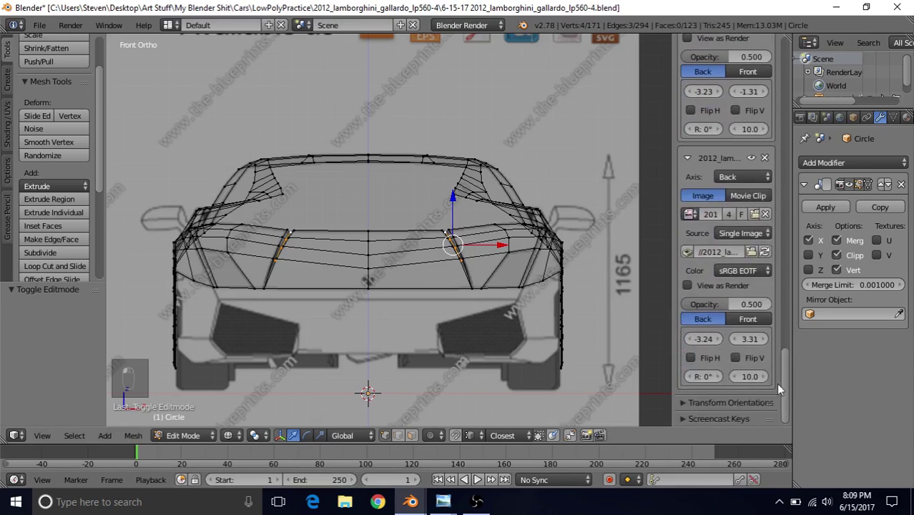
left_click(700, 339)
key("ctrl+v")
middle_click_drag(402, 228, 438, 186, "shift")
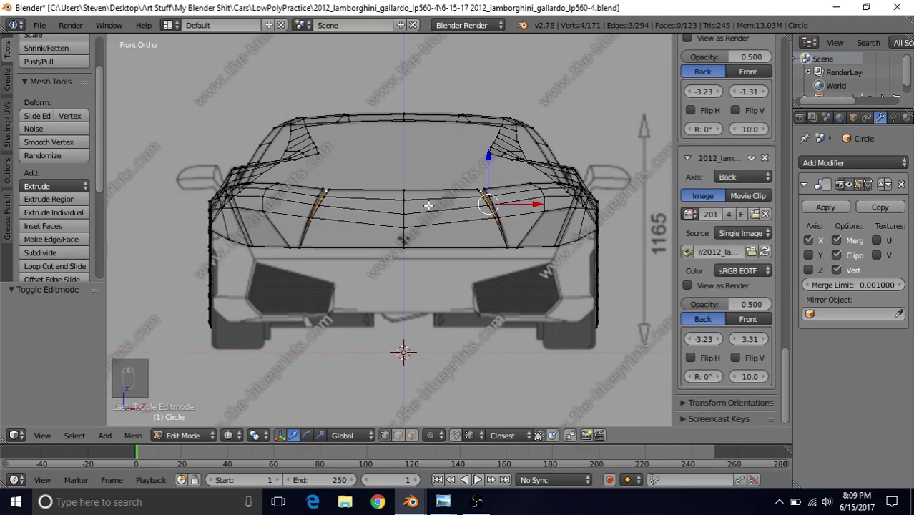
Switch to the back view and adjust the back background image's horizontal offset to -3.25
key("ctrl+KP_1")
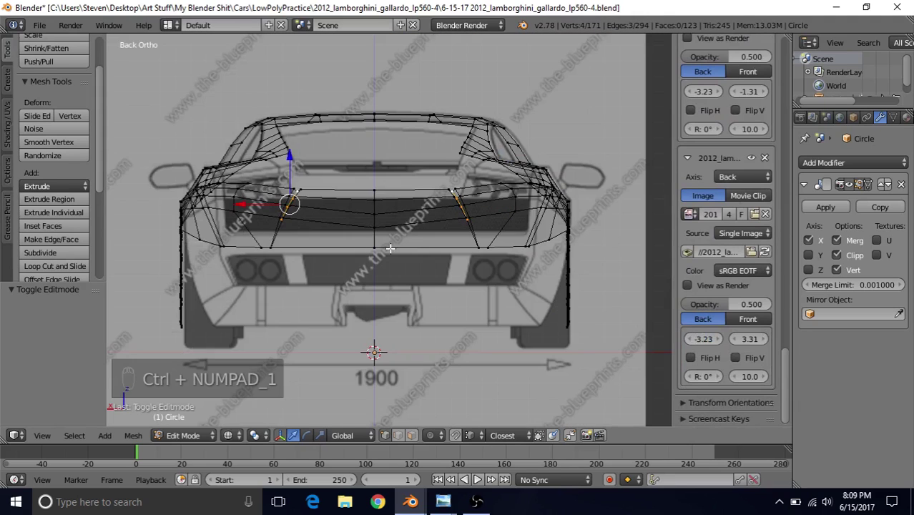
middle_click_drag(391, 248, 422, 232, "shift")
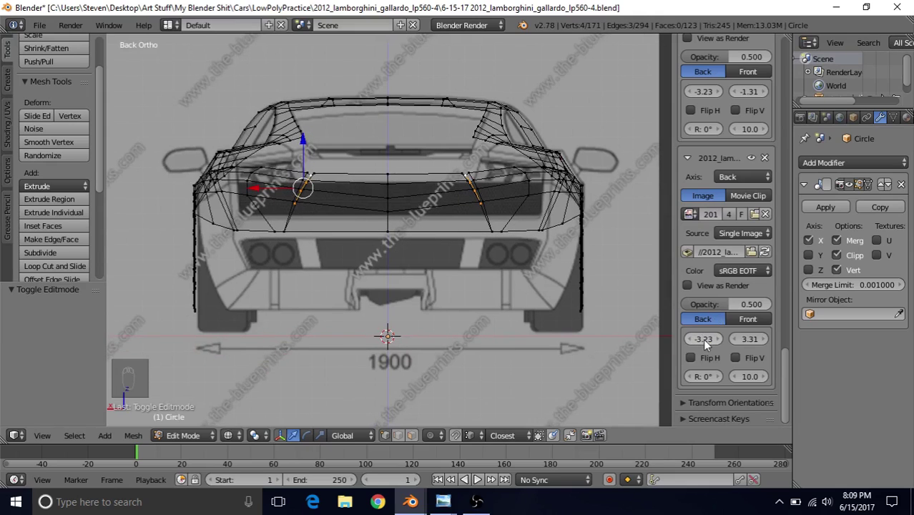
left_click_drag(703, 338, 701, 339)
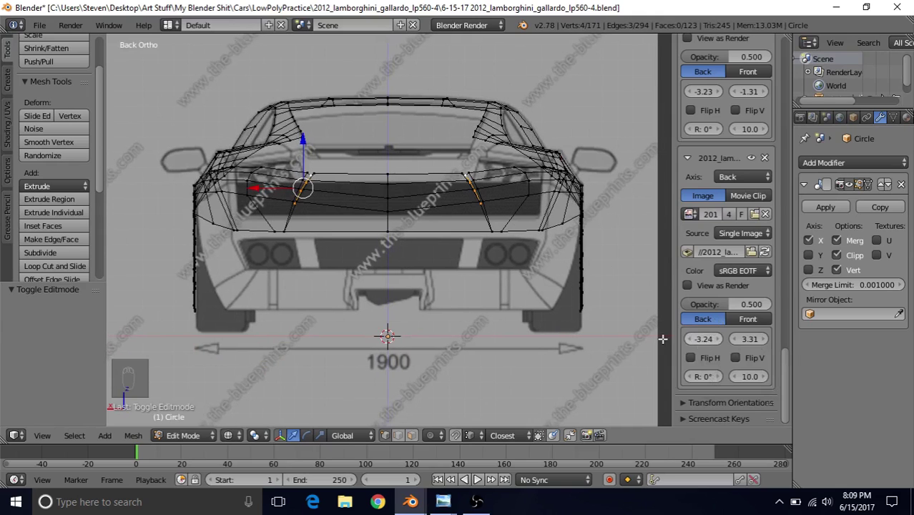
left_click(703, 340)
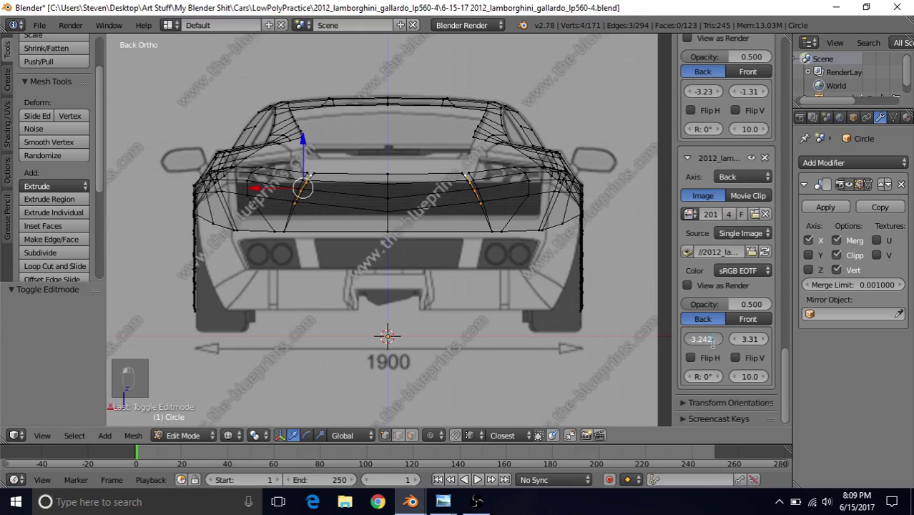
key("Return")
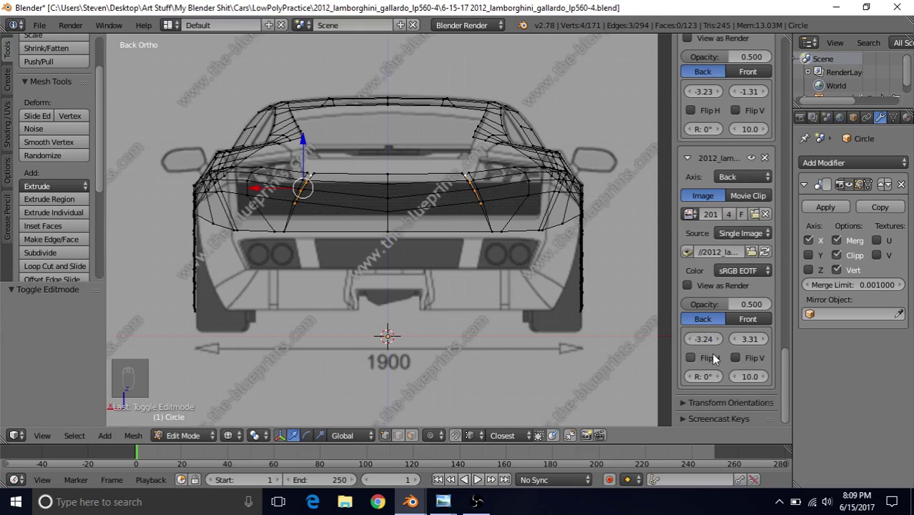
left_click(704, 340)
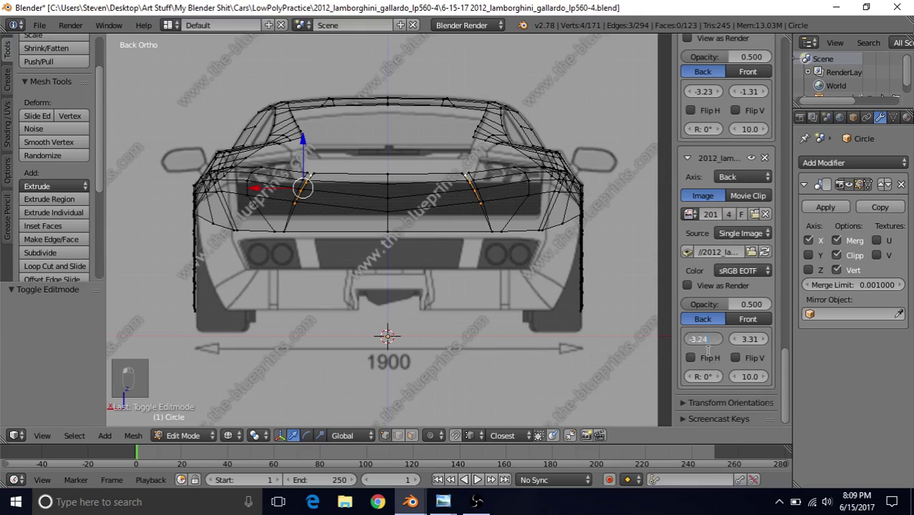
type("5")
key("Return")
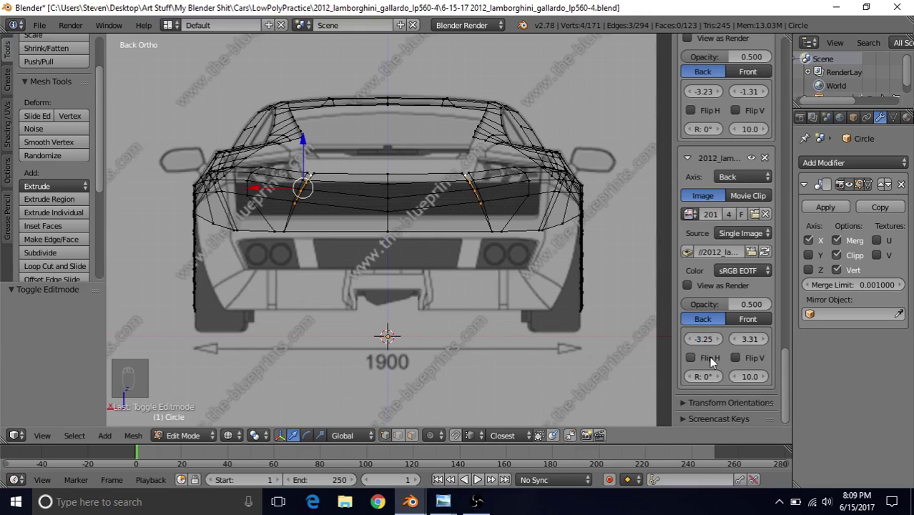
Fine-tune the back background image's horizontal offset to -3.249
left_click(708, 339)
key("Escape")
key("Return")
left_click(713, 339)
left_click(708, 340)
key("BackSpace")
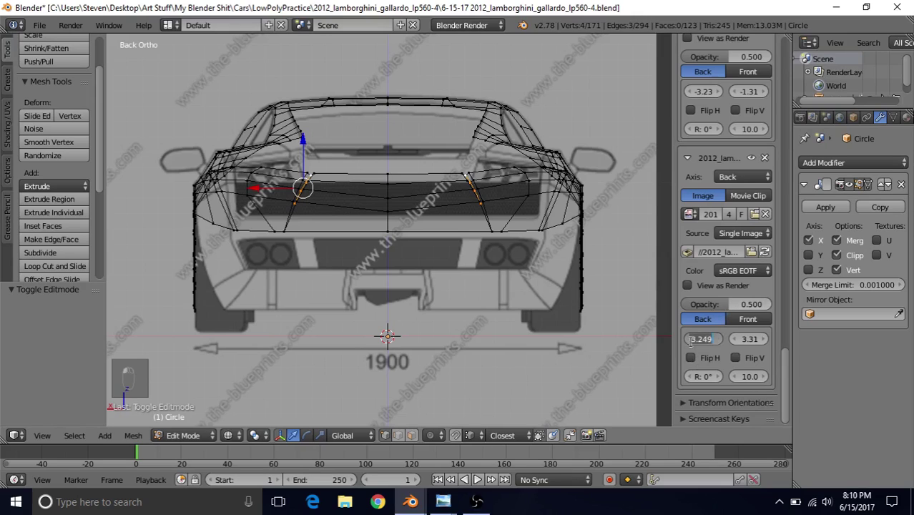
type("9")
key("Return")
Check how the mesh lines up with the back and front blueprints, looking closely at the front corner beside the headlight
middle_click_drag(437, 212, 445, 202, "shift")
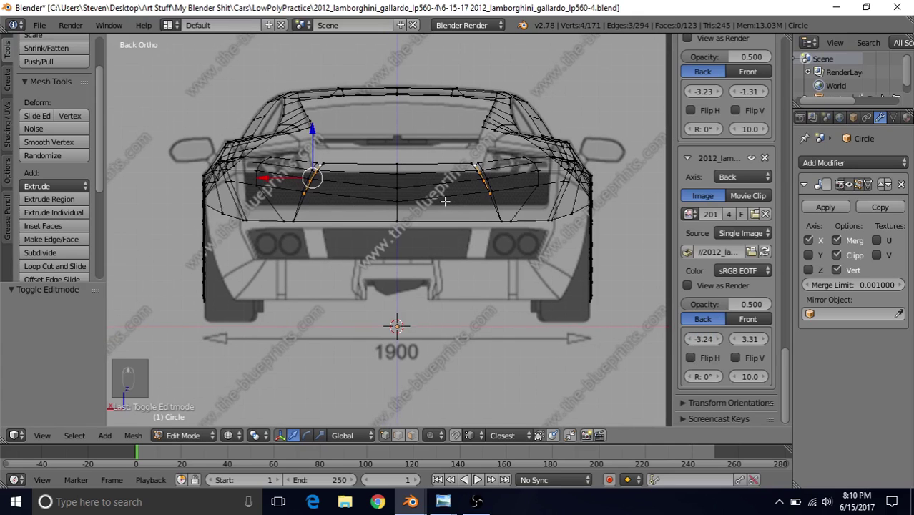
key("KP_7")
key("KP_1")
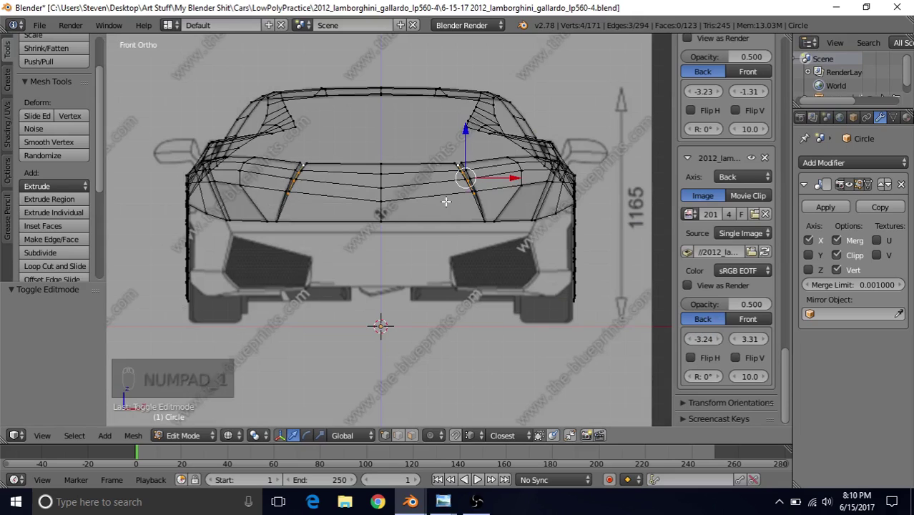
middle_click_drag(445, 202, 458, 174, "shift")
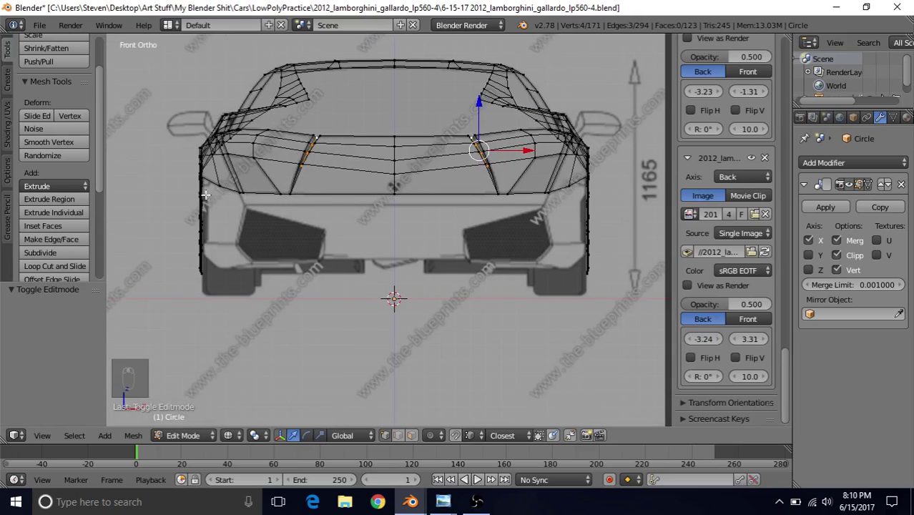
middle_click_drag(547, 214, 474, 234, "shift")
scroll(474, 234, "up", 3)
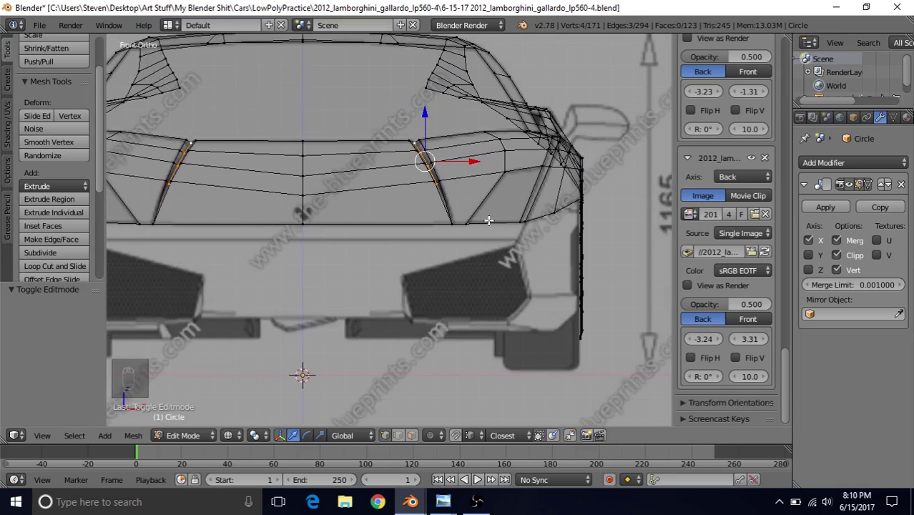
Compare the mesh with the blueprints in the top and front views, following the car's side from the front corner to the rear
key("KP_7")
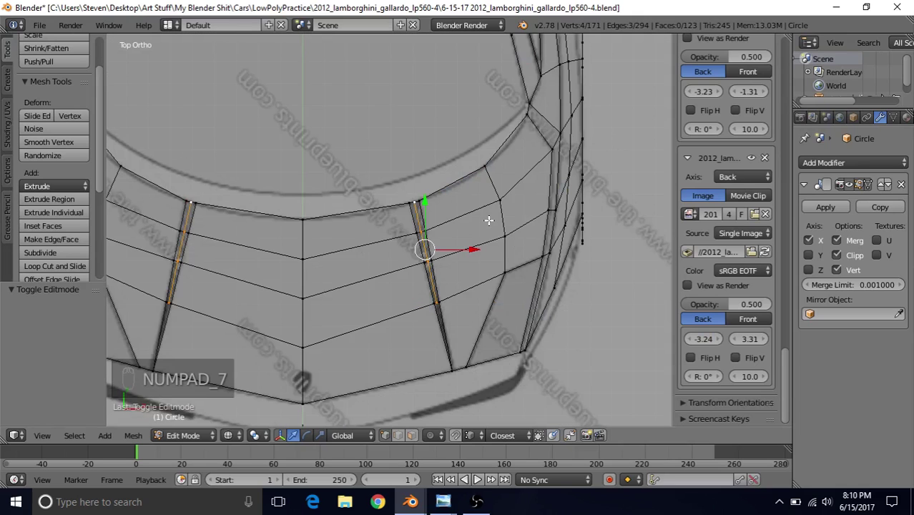
middle_click_drag(488, 221, 526, 244, "shift")
key("KP_1")
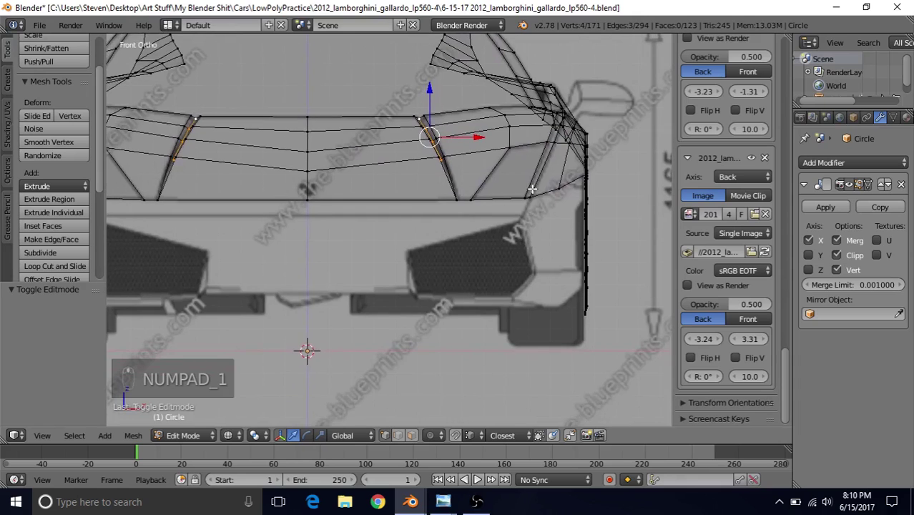
middle_click_drag(532, 188, 493, 243, "shift")
key("KP_7")
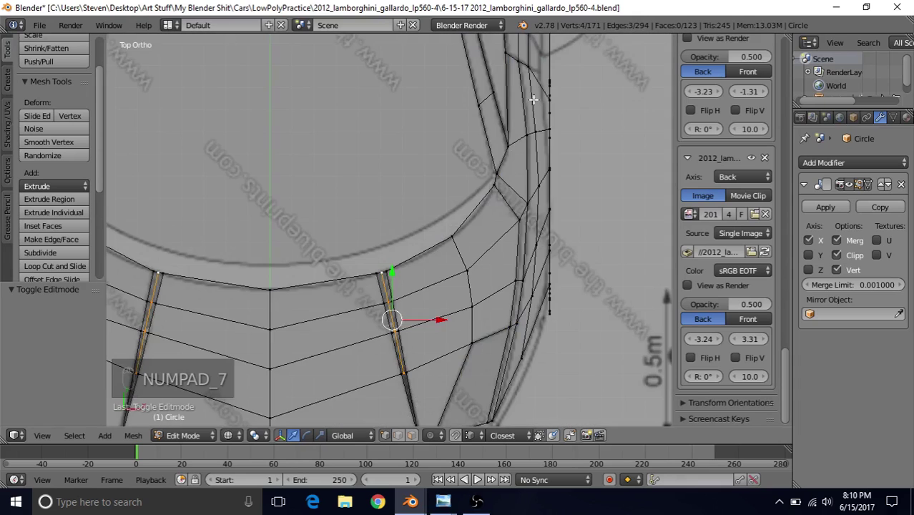
middle_click_drag(549, 40, 496, 139, "shift")
middle_click_drag(513, 62, 469, 245, "shift")
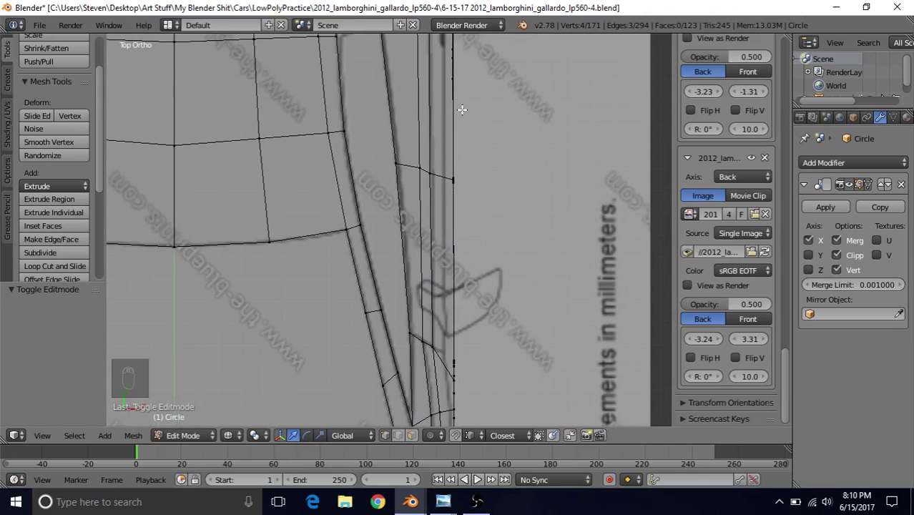
middle_click_drag(463, 106, 457, 246, "shift")
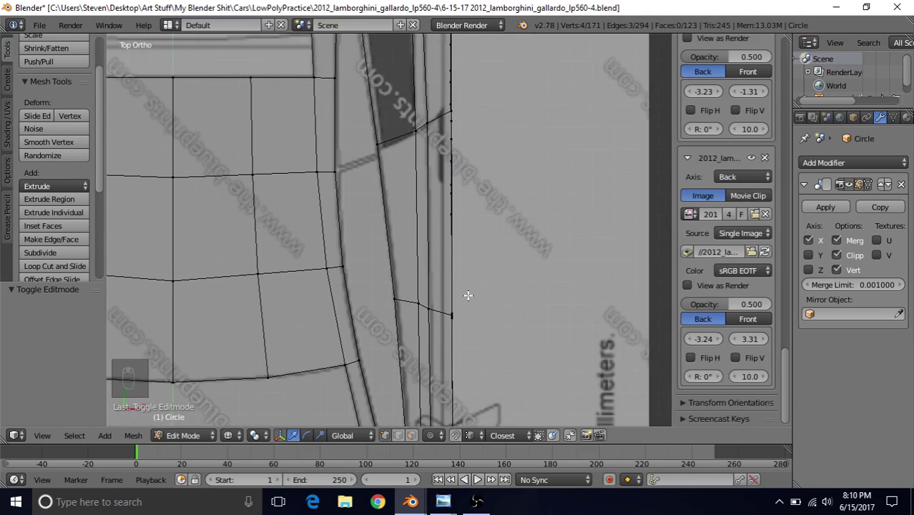
middle_click_drag(465, 345, 458, 139, "shift")
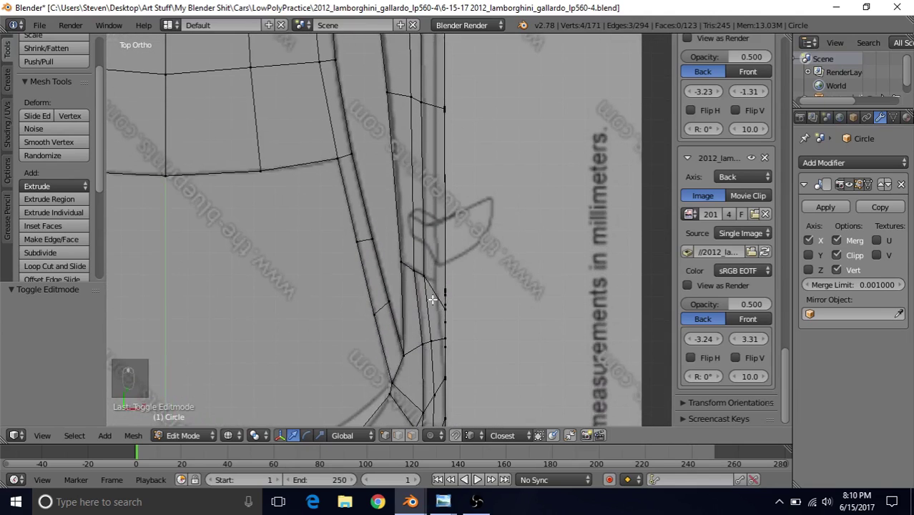
scroll(457, 192, "up", 5, "shift")
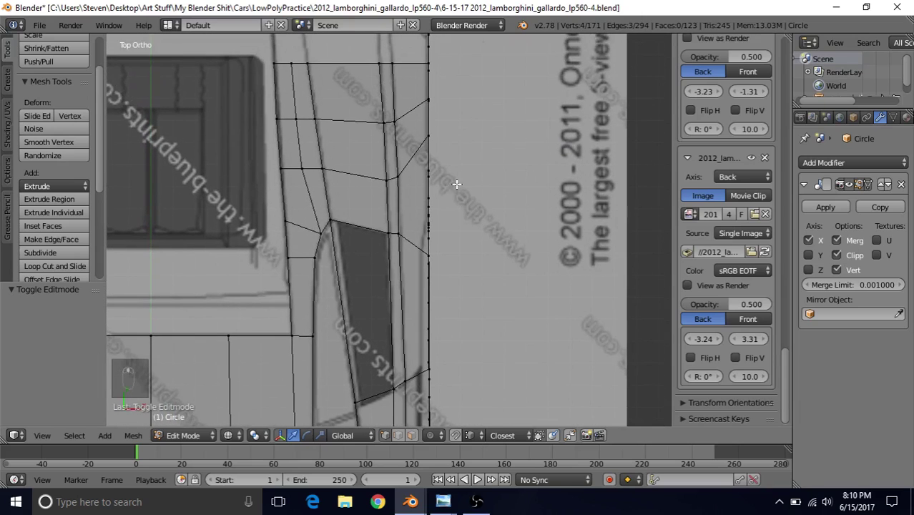
scroll(455, 182, "up", 4, "shift")
Select the entire rear wheel arch strip, including both lower ends, and move it -0.003 along X to match the top blueprint
right_click(425, 62)
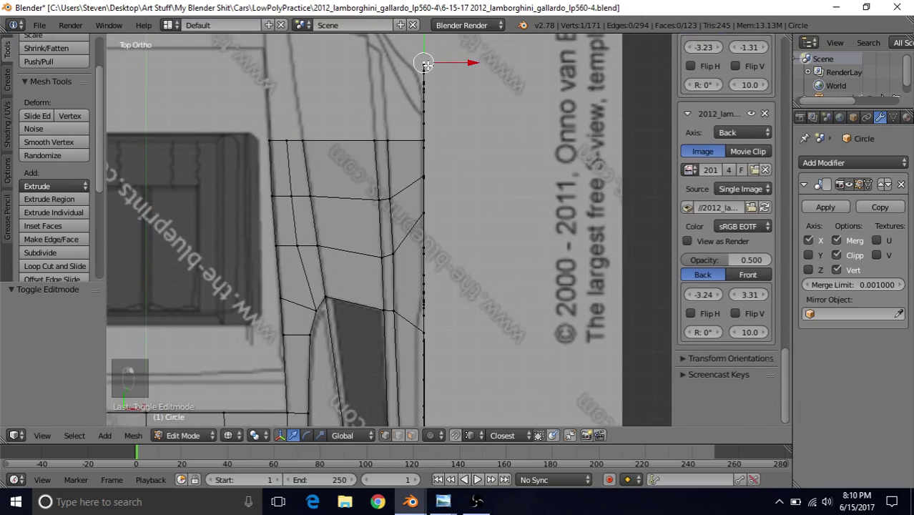
key("c")
left_click_drag(425, 68, 427, 293)
right_click(427, 294)
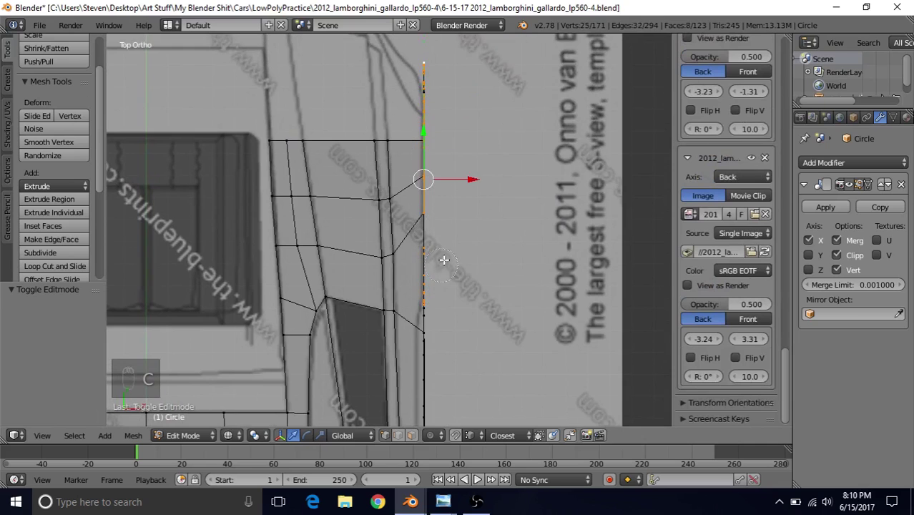
key("KP_3")
middle_click_drag(468, 296, 483, 228, "shift")
key("c")
mouse_move(530, 190)
left_mouse_down()
mouse_move(542, 212)
mouse_move(557, 309)
left_mouse_up()
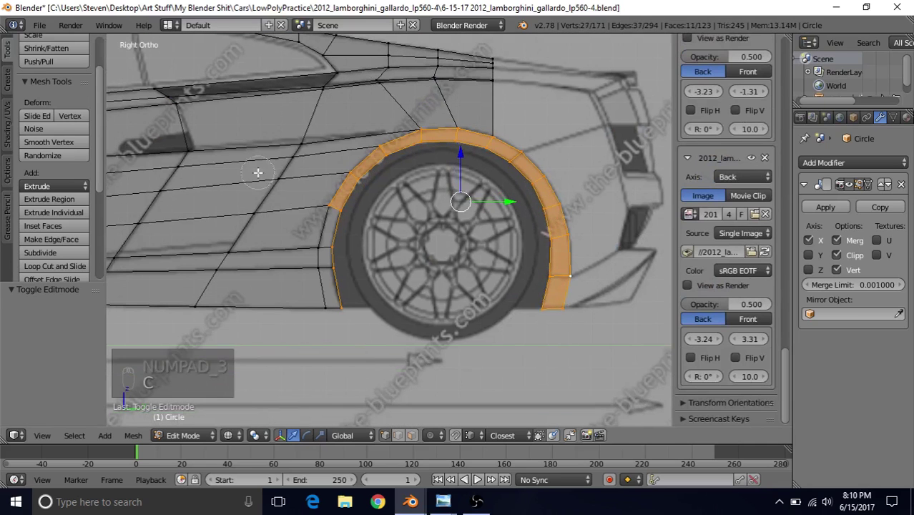
left_click_drag(318, 202, 331, 309)
right_click(366, 197)
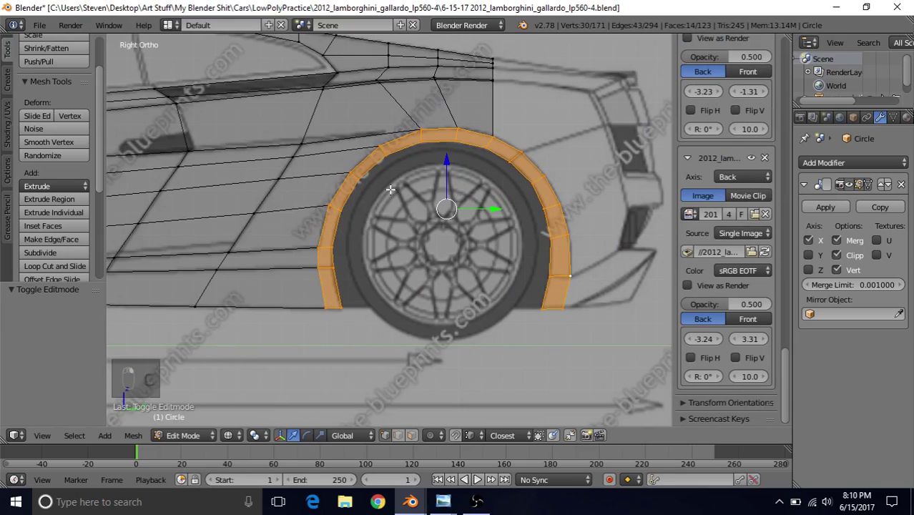
middle_click_drag(399, 183, 449, 209, "shift")
key("KP_7")
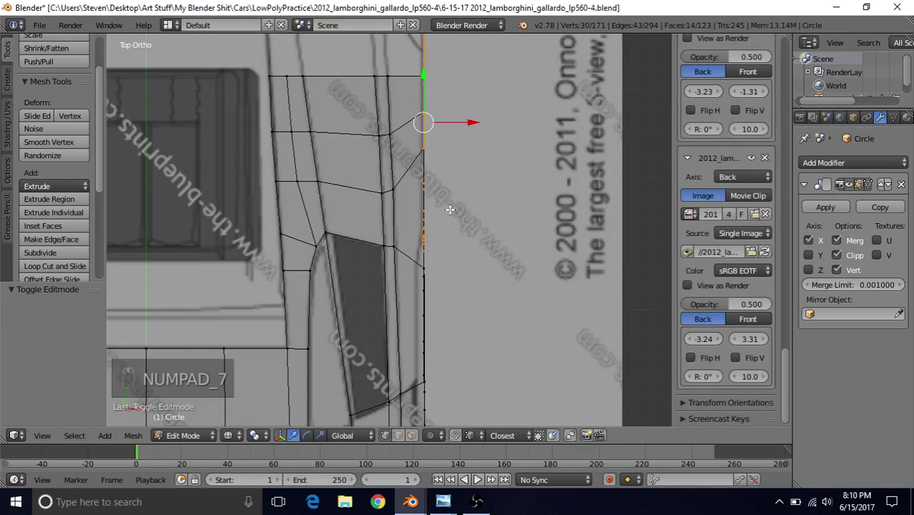
middle_click_drag(455, 113, 460, 170, "shift")
key("g")
key("x")
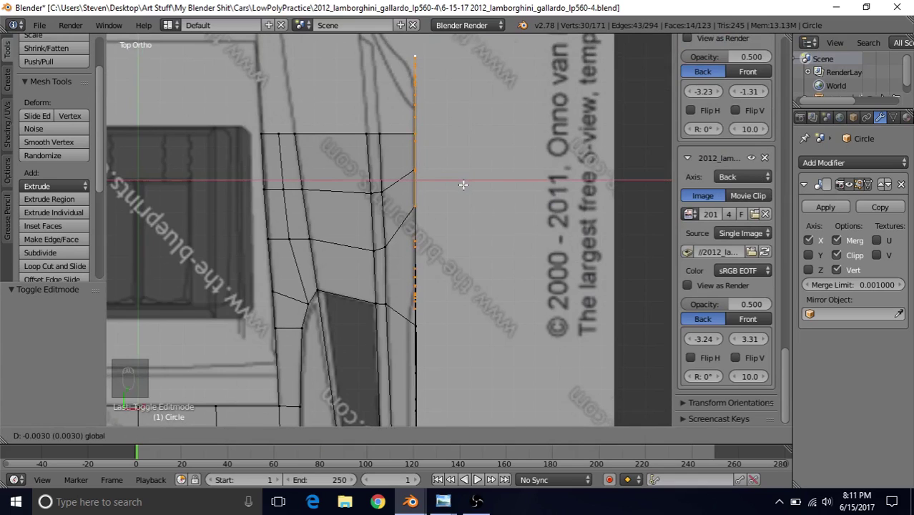
left_click(464, 185)
Select the lower side panel vertices between the rear wheel arch and the front of the door, and move them -0.044 along X
middle_click_drag(441, 272, 435, 203, "shift")
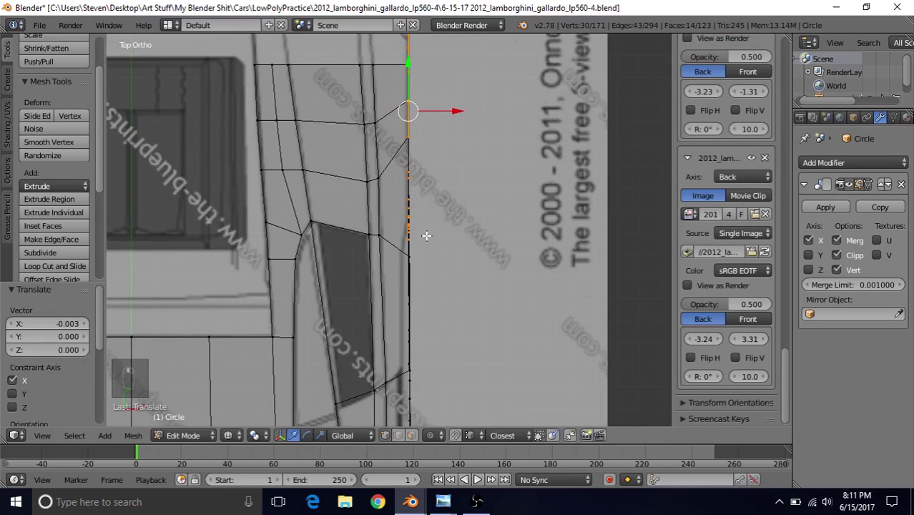
key("KP_3")
middle_click_drag(407, 190, 499, 189, "shift")
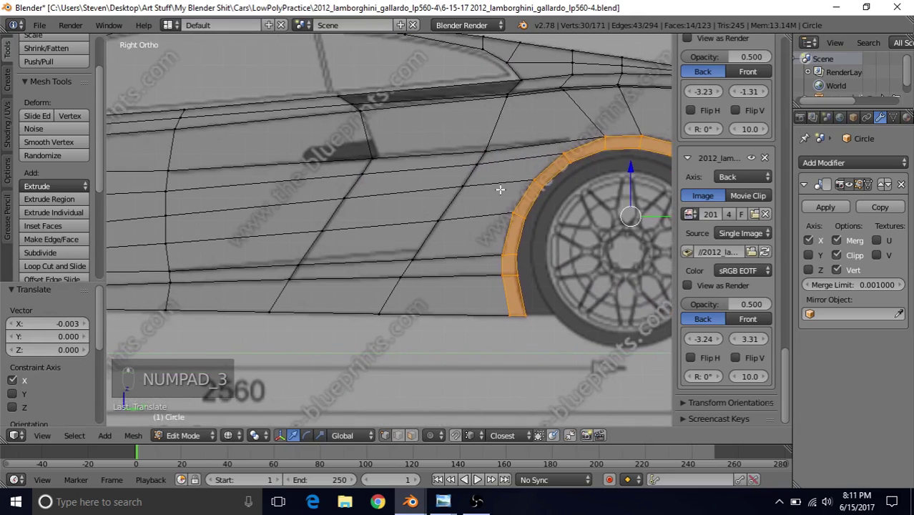
right_click(484, 148)
key("c")
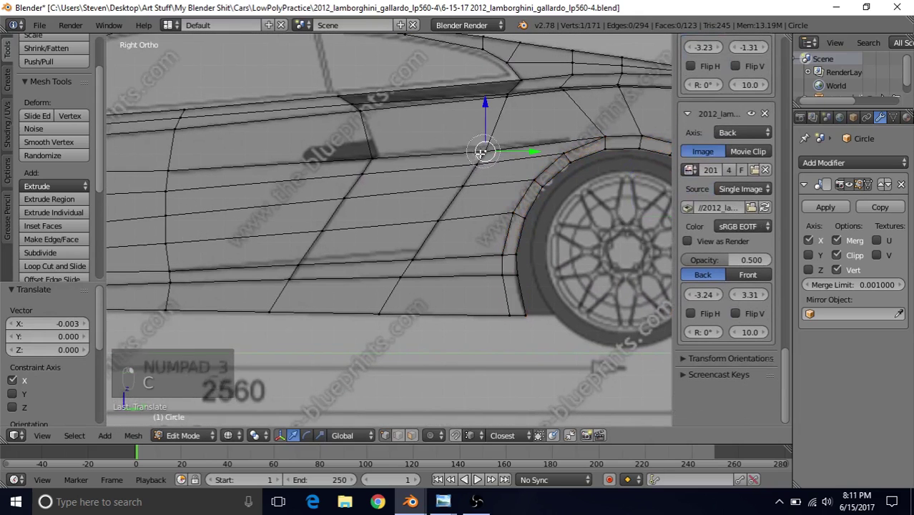
left_click_drag(484, 151, 363, 318)
right_click(363, 319)
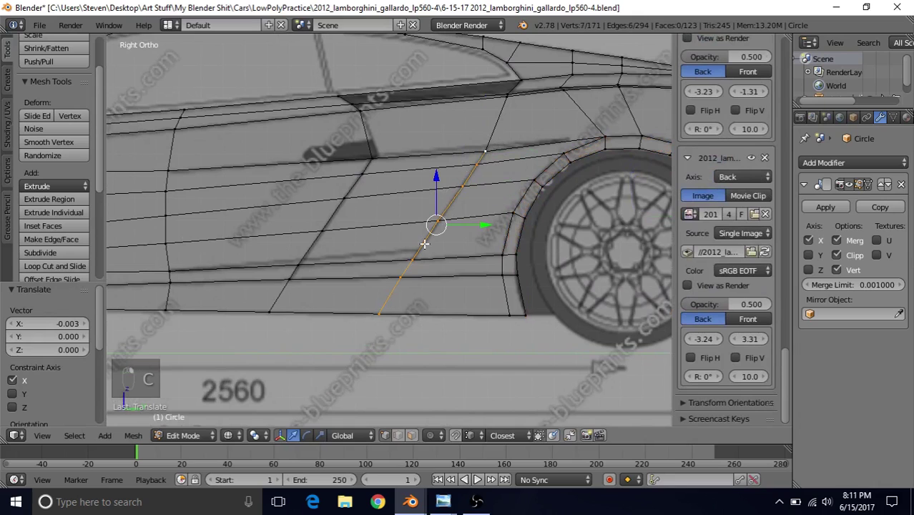
key("KP_7")
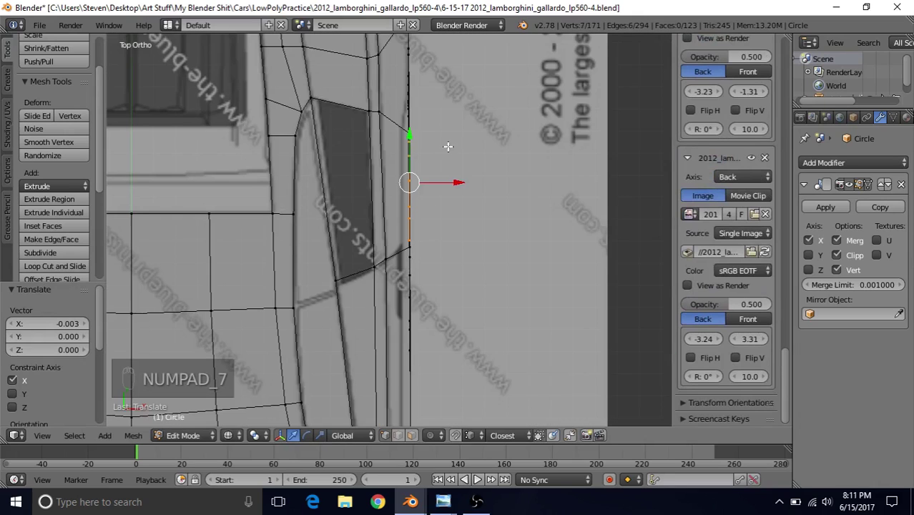
middle_click_drag(450, 147, 491, 154, "shift")
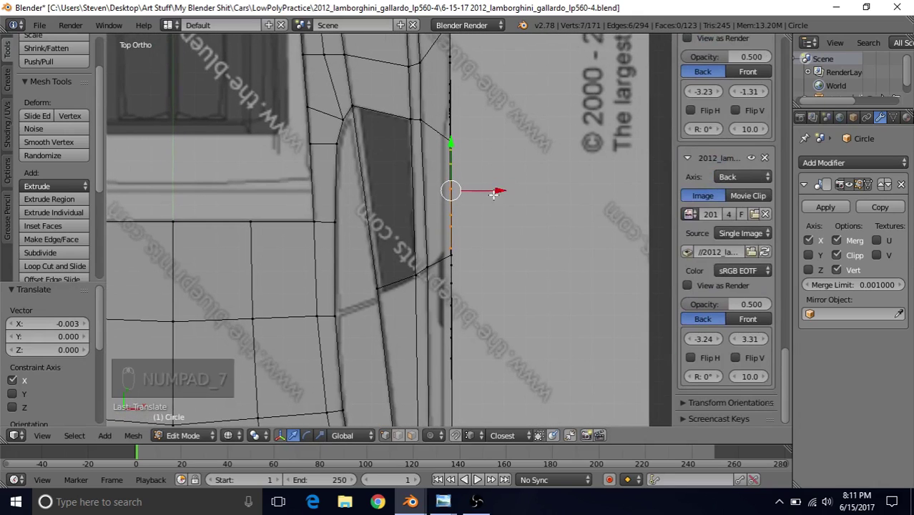
middle_click_drag(477, 268, 448, 107, "shift")
scroll(474, 228, "down", 2)
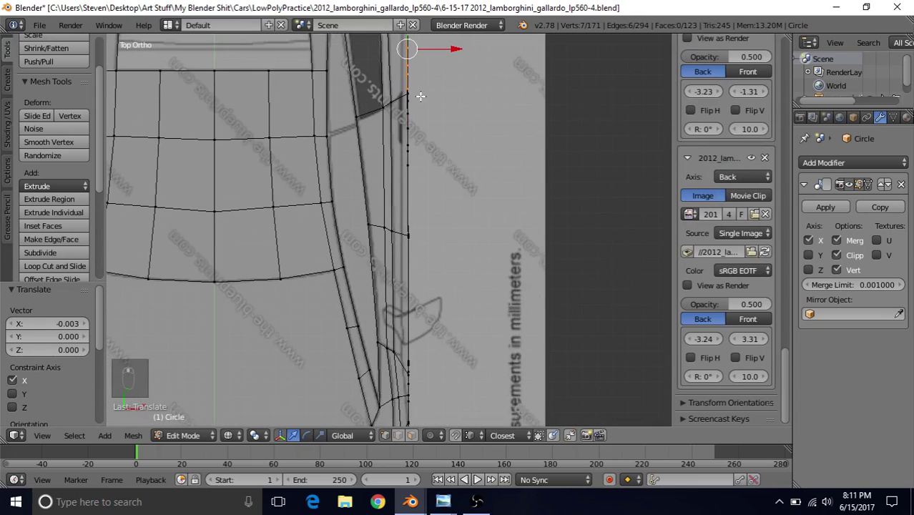
key("c")
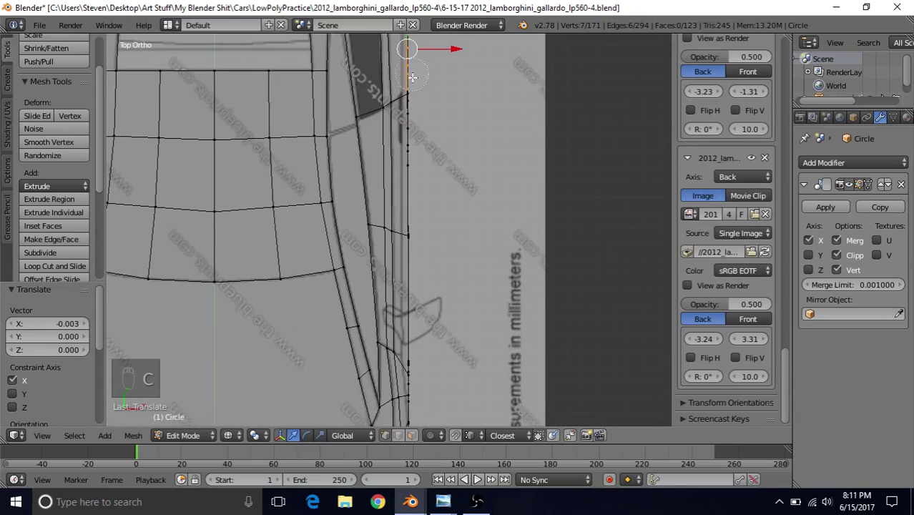
left_click_drag(409, 39, 418, 284)
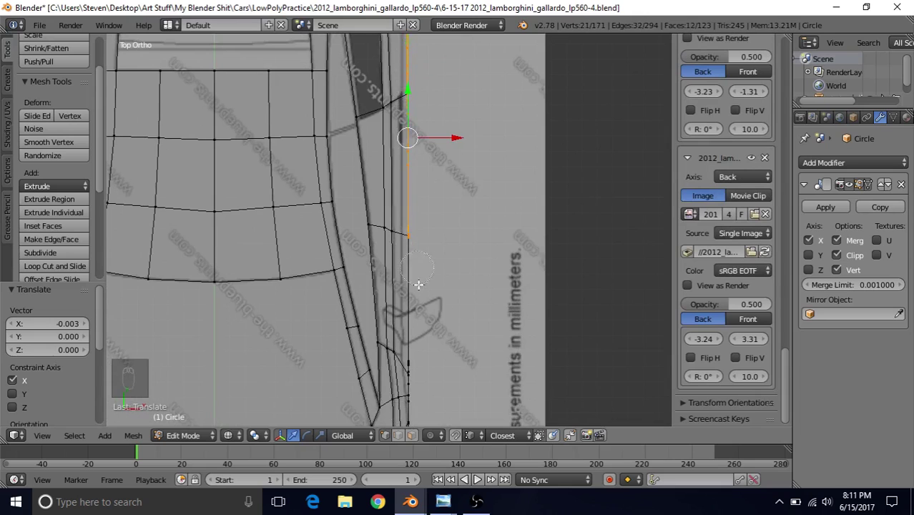
right_click(421, 333)
middle_click_drag(452, 277, 461, 194, "shift")
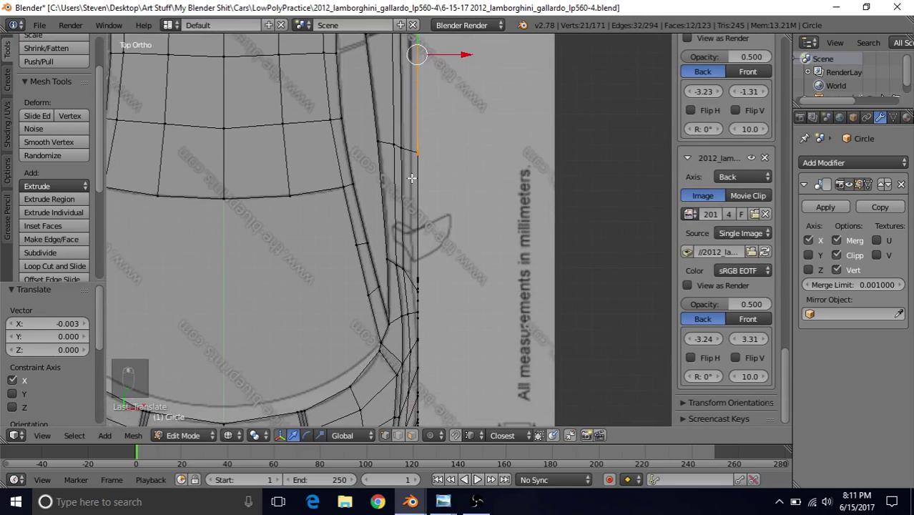
middle_click_drag(439, 257, 426, 384, "shift")
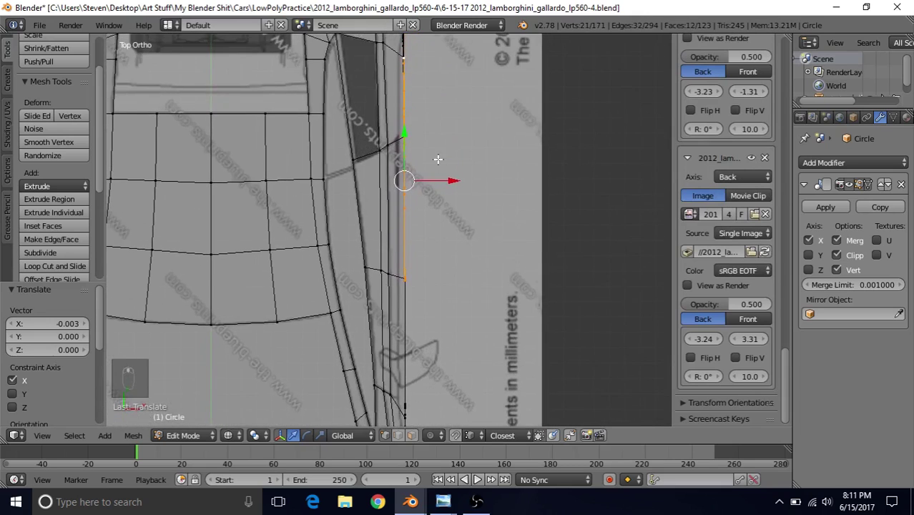
middle_click_drag(437, 163, 439, 231, "shift")
key("g")
key("x")
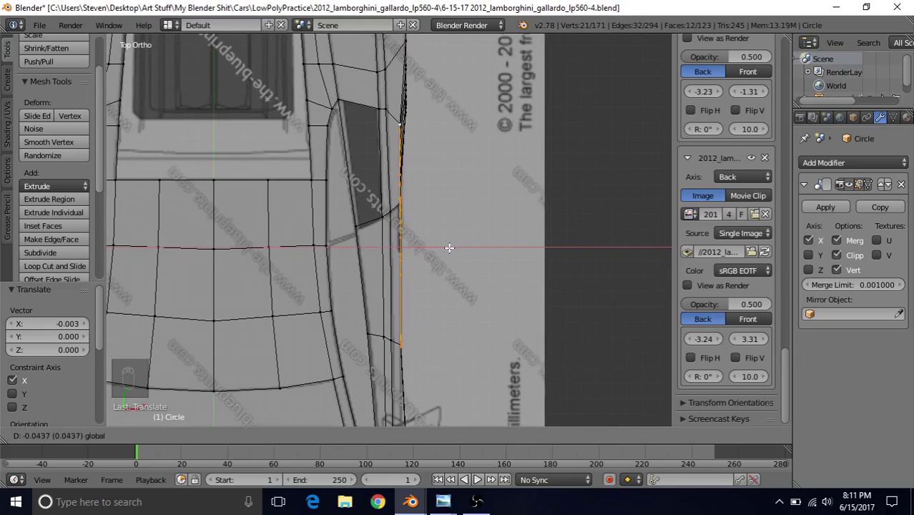
left_click(449, 247)
Select the rear part of the front wheel arch strip from the sill upward and try to shift it along X
middle_click_drag(449, 224, 461, 137, "shift")
scroll(462, 137, "down", 5, "shift")
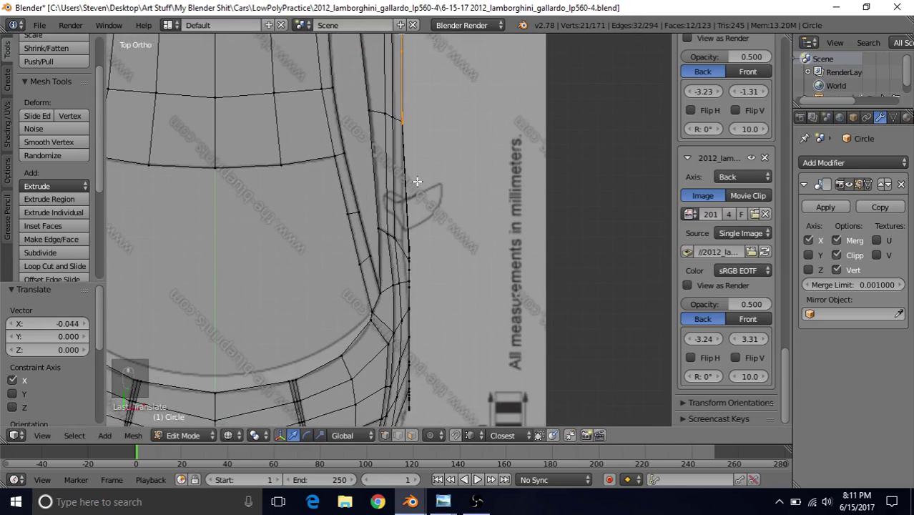
right_click(406, 252)
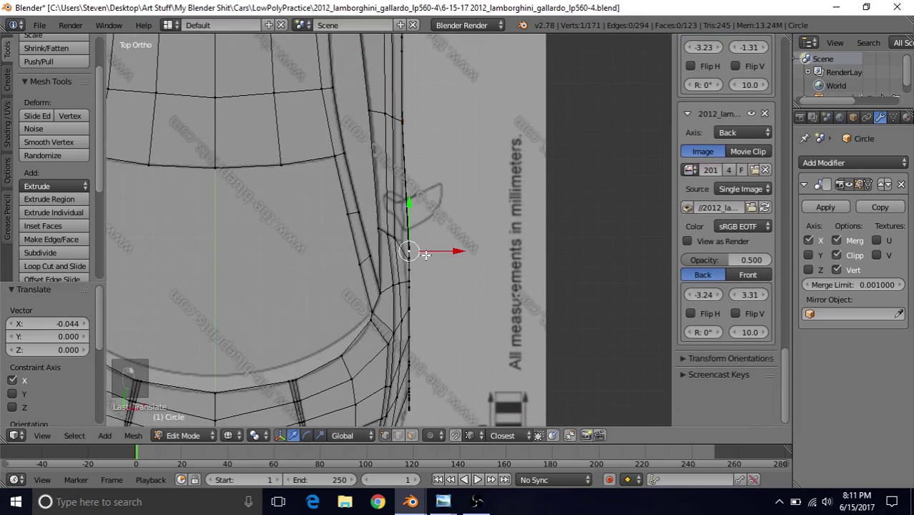
key("KP_3")
middle_click_drag(414, 252, 438, 220, "shift")
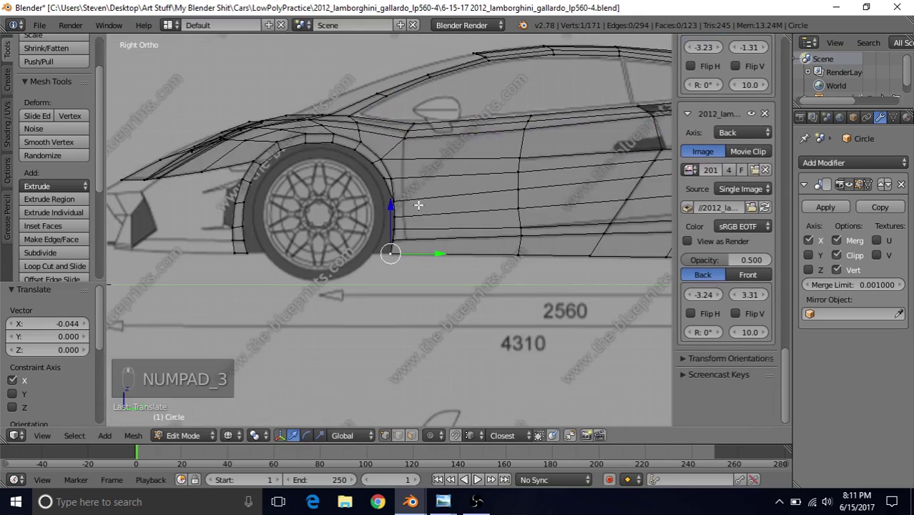
key("c")
left_click_drag(391, 184, 394, 258)
right_click(394, 262)
middle_click_drag(406, 212, 385, 254, "shift")
key("c")
left_click(351, 229)
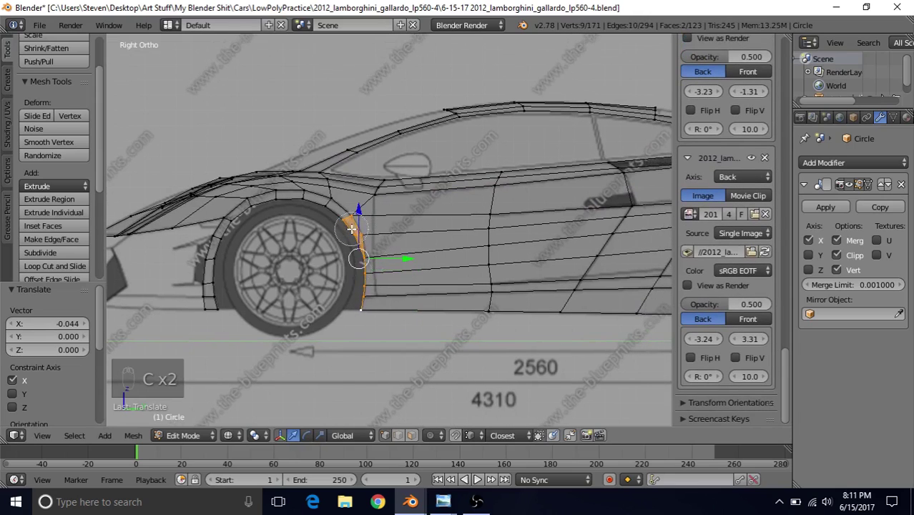
right_click(351, 229)
middle_click_drag(418, 273, 422, 284, "shift")
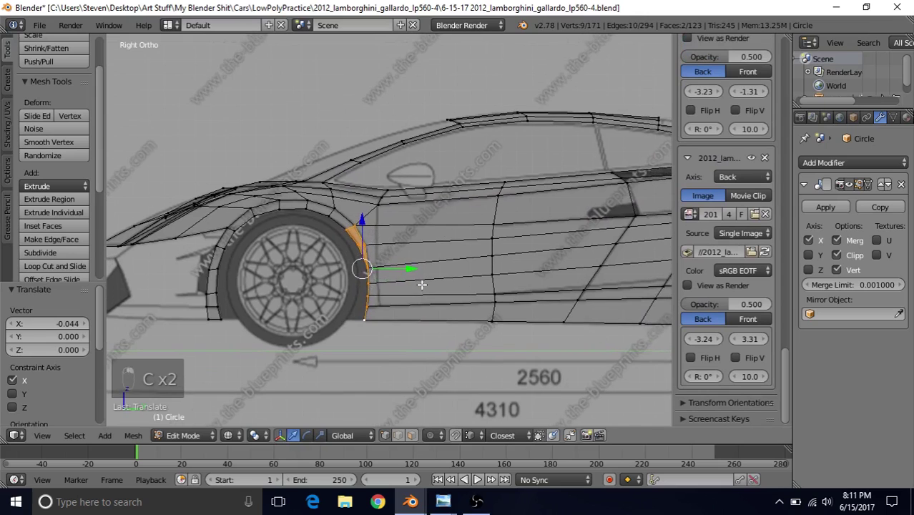
key("KP_7")
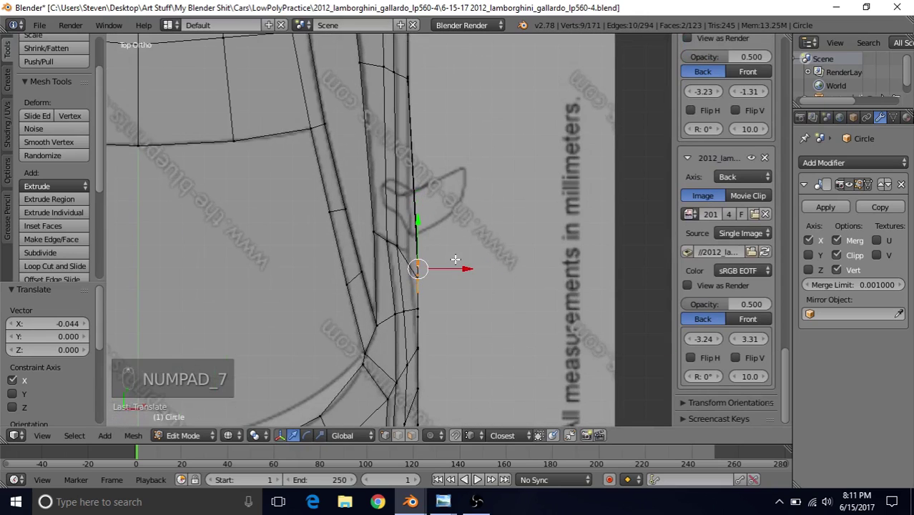
left_click_drag(457, 270, 467, 274)
right_click(467, 274)
Add the next vertices up the front wheel arch's rear strip to the selection and move the selection -0.030 along X
middle_click_drag(466, 265, 480, 225, "shift")
key("c")
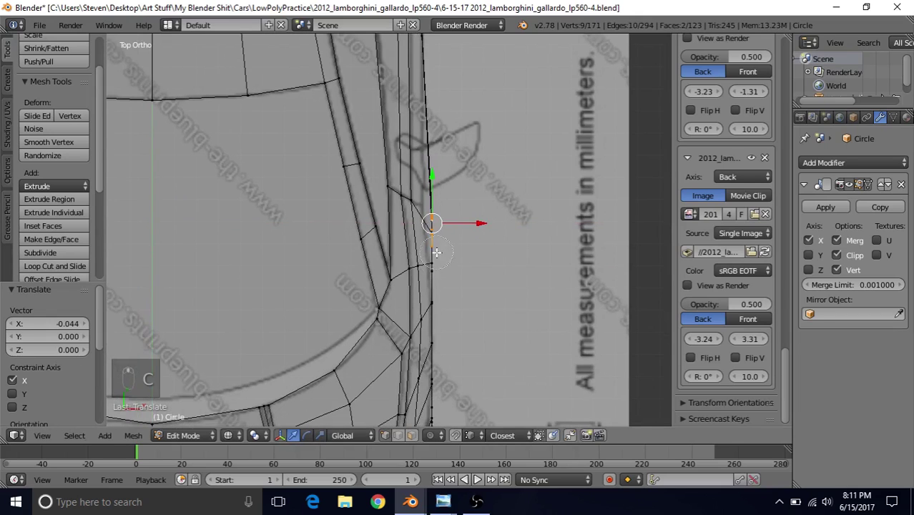
left_click(437, 267)
key("KP_3")
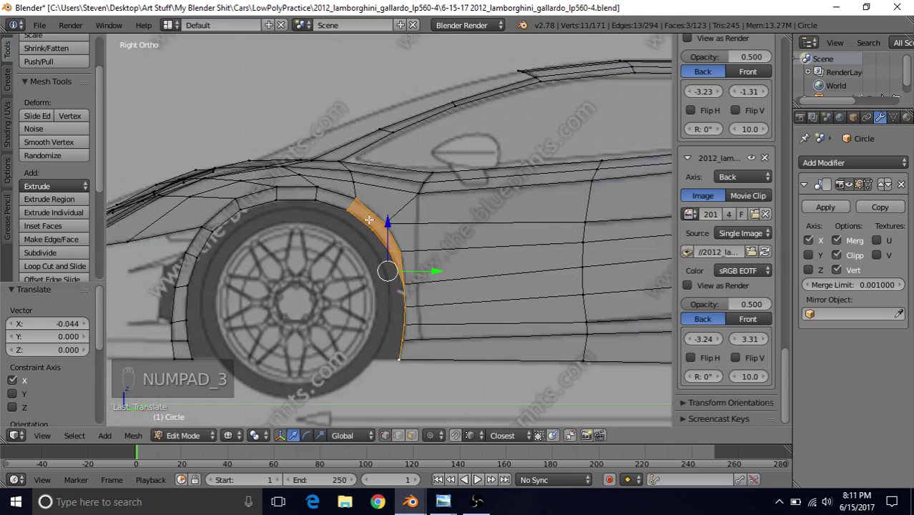
key("KP_7")
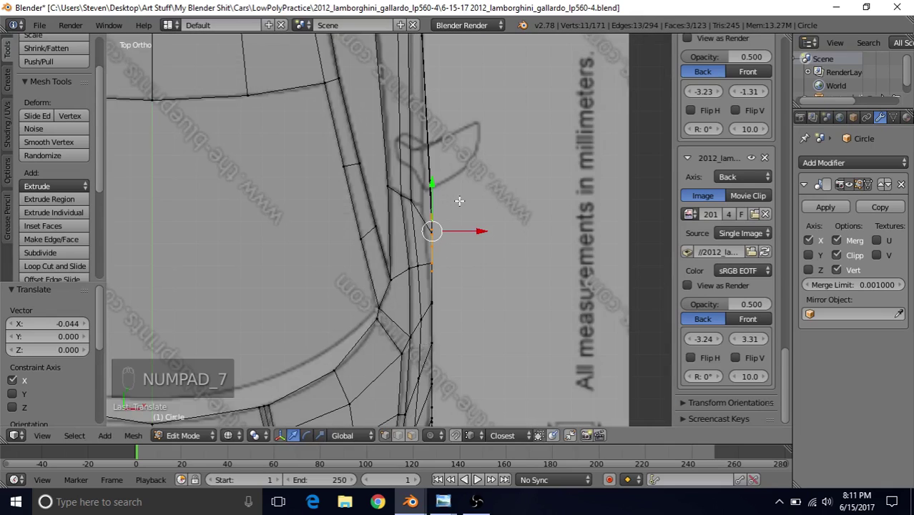
middle_click_drag(469, 222, 480, 210, "shift")
left_click_drag(489, 219, 483, 217)
Rotate the selected rear strip of the front wheel arch about -5° in the top view and shift it 0.003 along X
key("r")
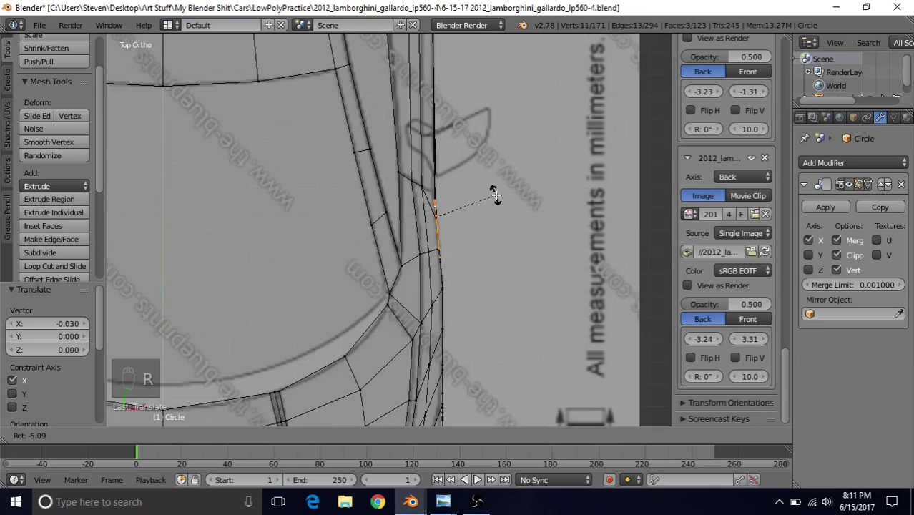
left_click(496, 196)
left_click_drag(483, 216, 486, 220)
Select the front wheel arch's lower rear vertices down to the sill, move them -0.005 along X, and rotate them -3.049° in the top view
right_click(443, 201)
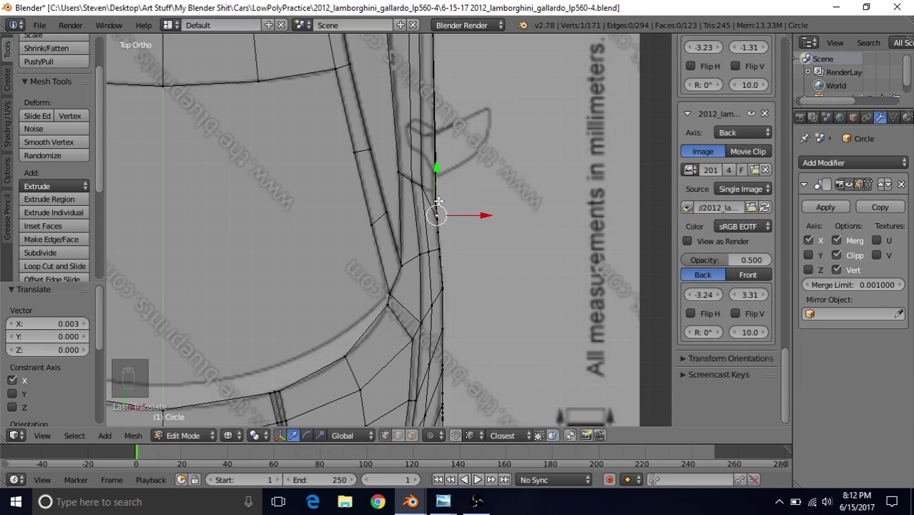
key("KP_3")
key("c")
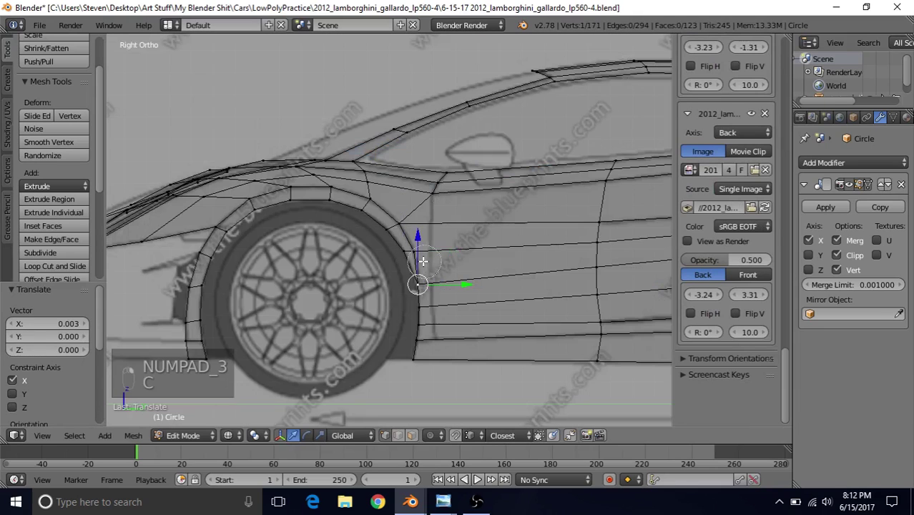
left_click_drag(411, 244, 417, 352)
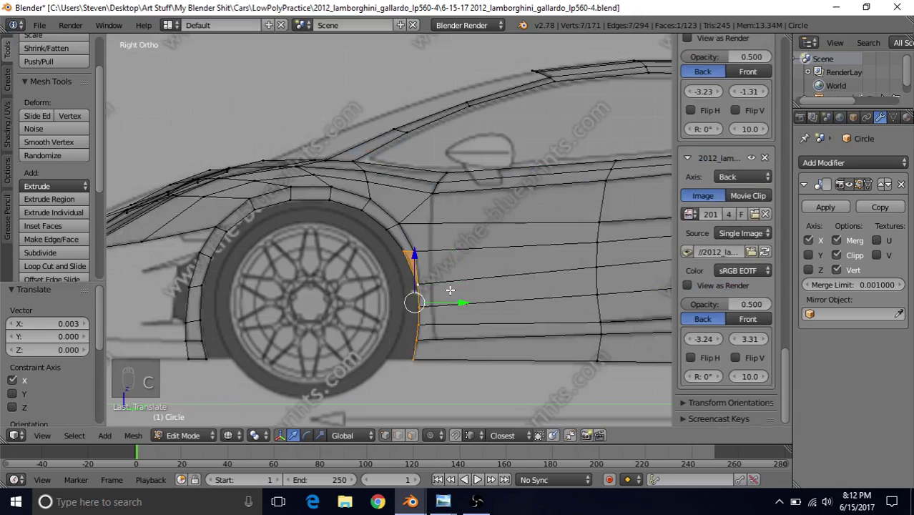
key("KP_7")
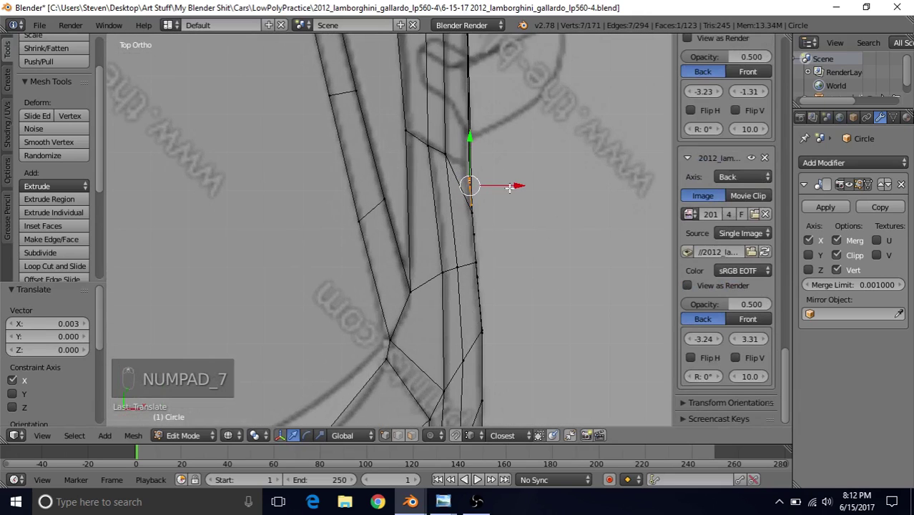
left_click_drag(511, 188, 508, 187)
key("r")
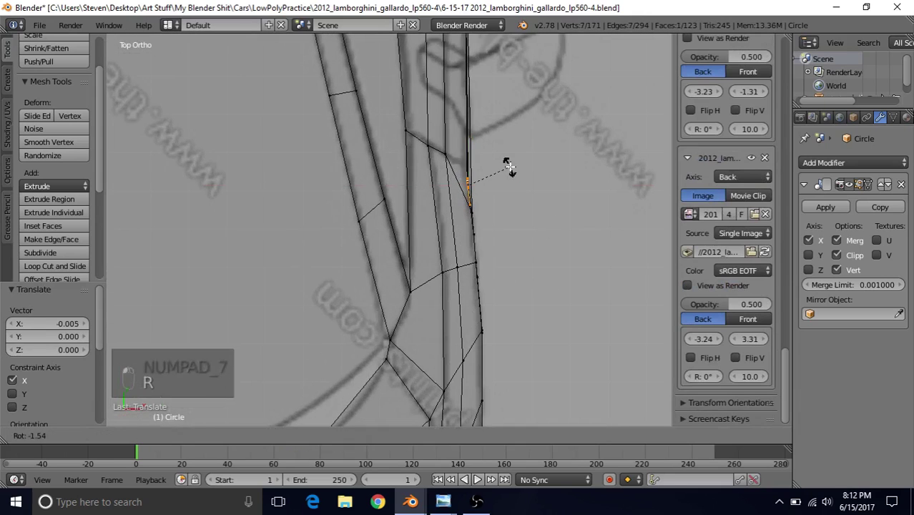
left_click(509, 165)
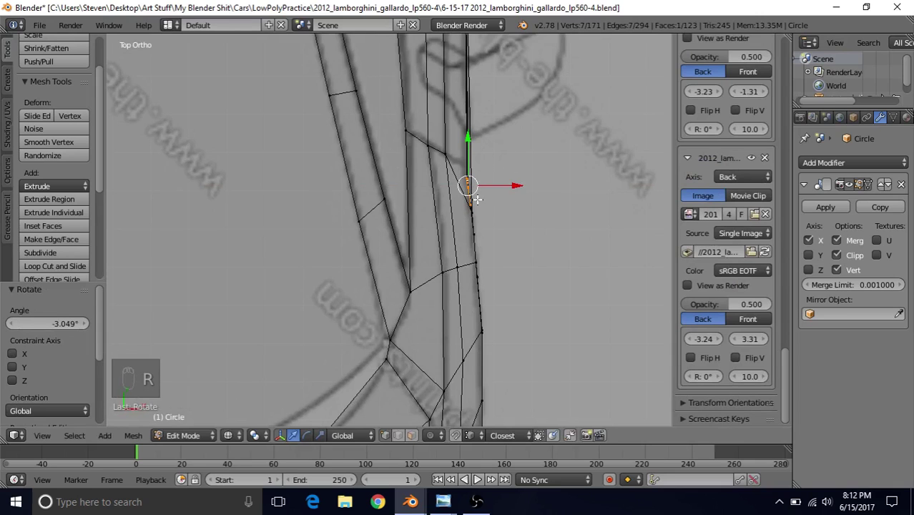
Inspect the shaded car body from several angles, checking the surface around the front fender and wheel arch
scroll(487, 189, "down", 3)
middle_click_drag(483, 174, 498, 249, "shift")
scroll(405, 211, "down", 3)
key("z")
key("Tab")
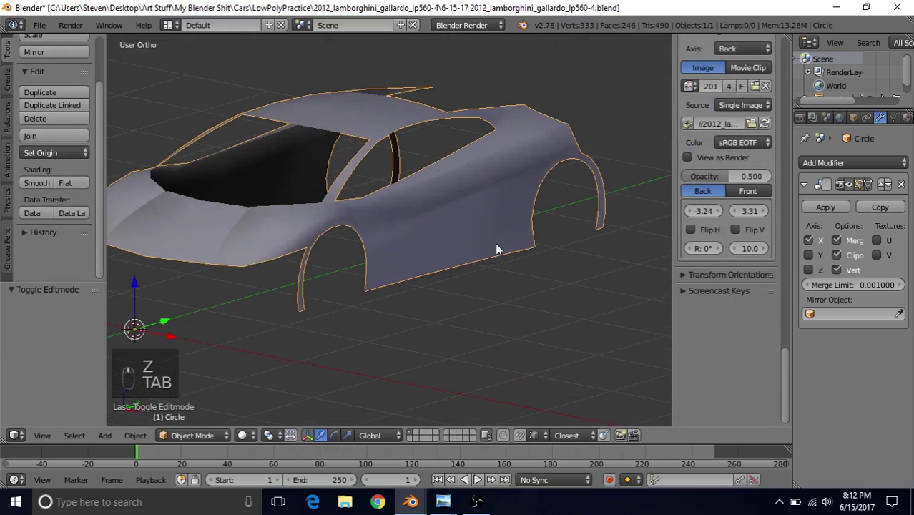
middle_click_drag(544, 156, 474, 196)
scroll(376, 220, "up", 2)
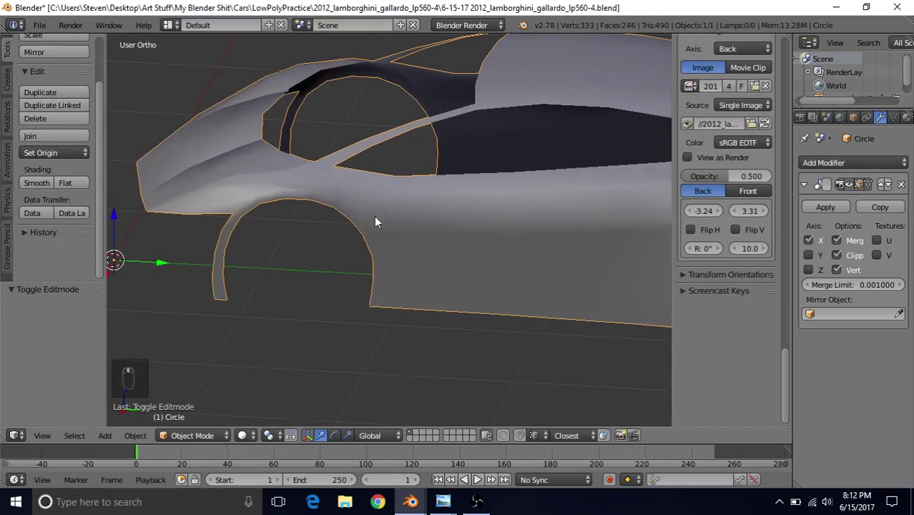
middle_click_drag(376, 220, 307, 276)
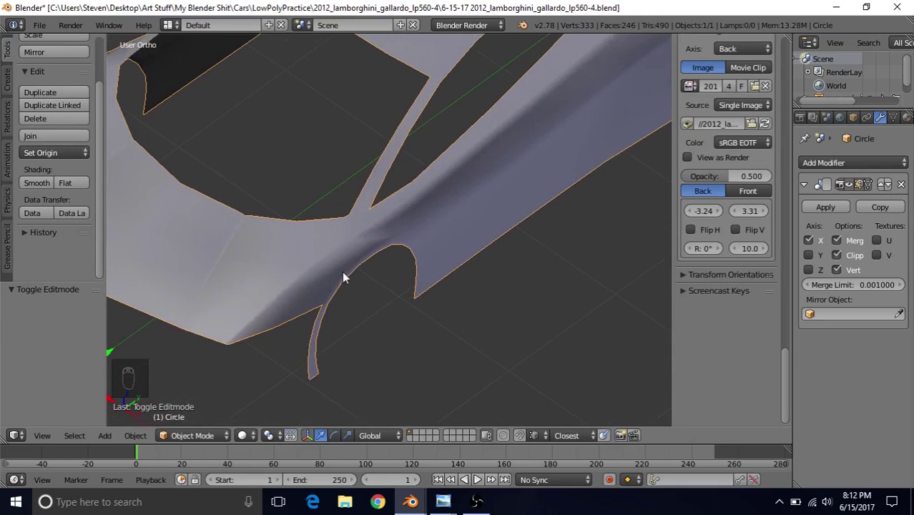
middle_click_drag(405, 239, 382, 234)
scroll(394, 269, "up", 1)
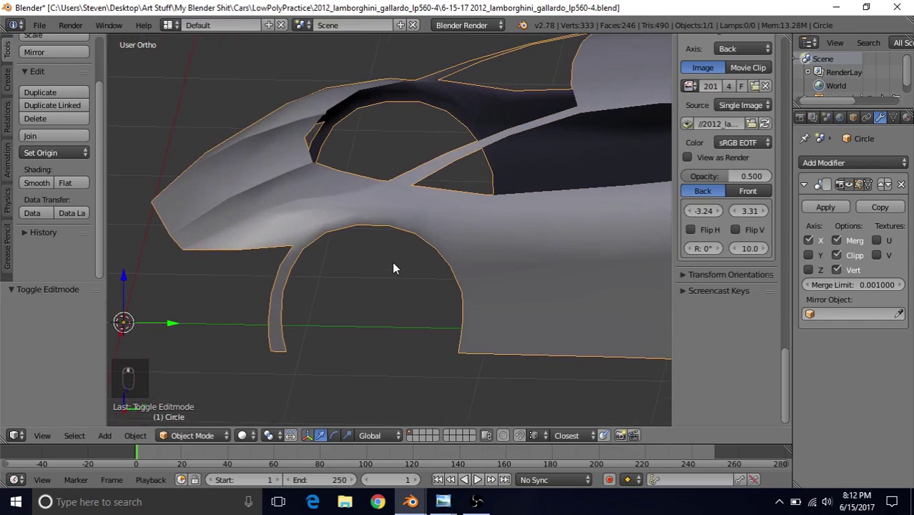
Add one centred loop cut through the fender faces between the front wheel arch and the side window's front corner
key("KP_3")
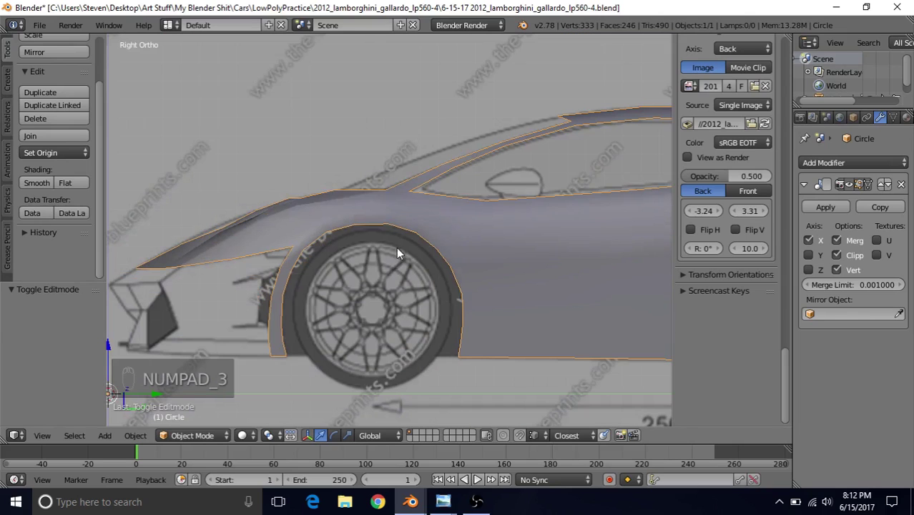
middle_click_drag(396, 247, 356, 265, "shift")
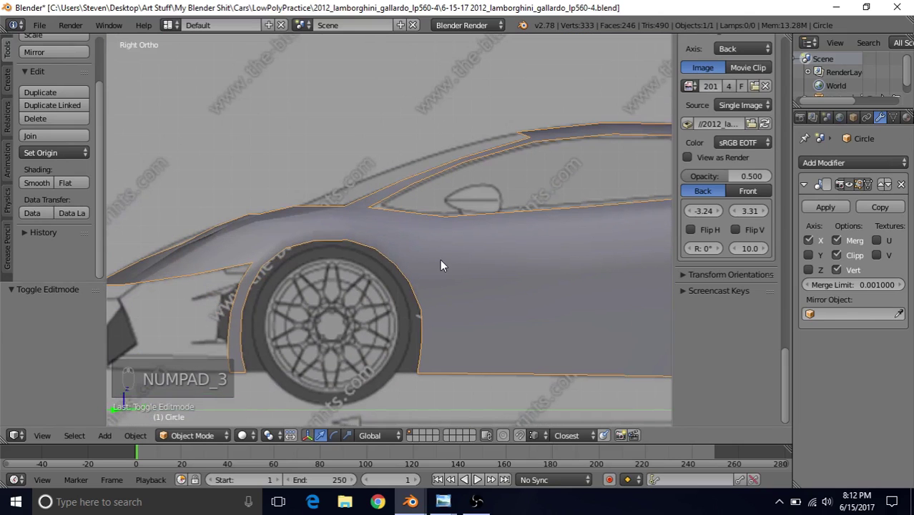
key("Tab")
key("z")
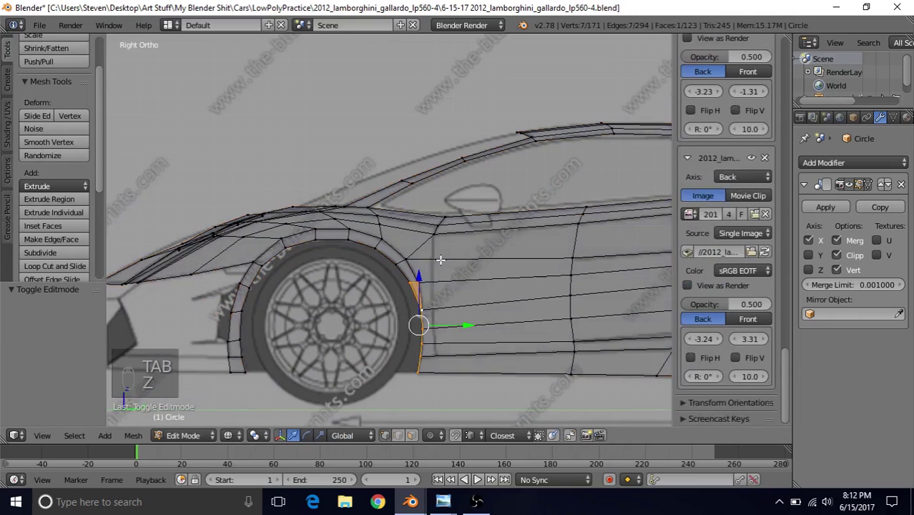
scroll(440, 260, "up", 2)
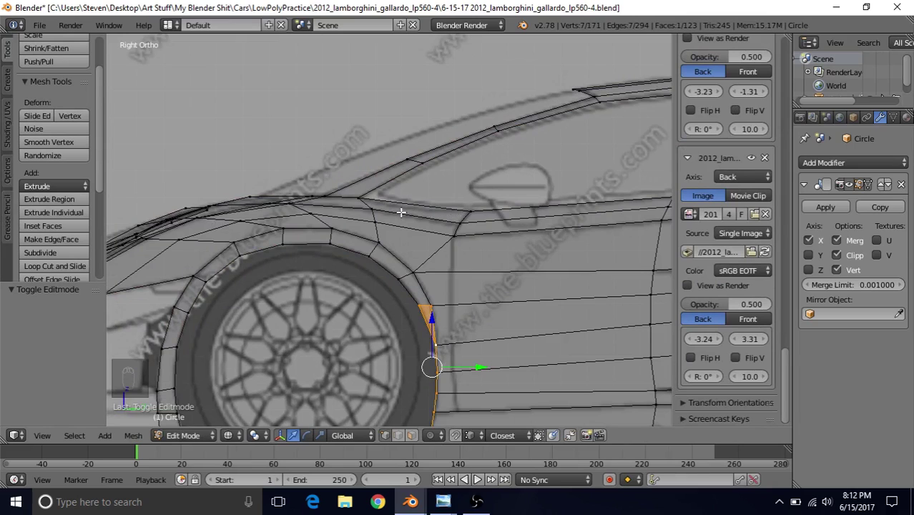
middle_click_drag(435, 221, 454, 224, "shift")
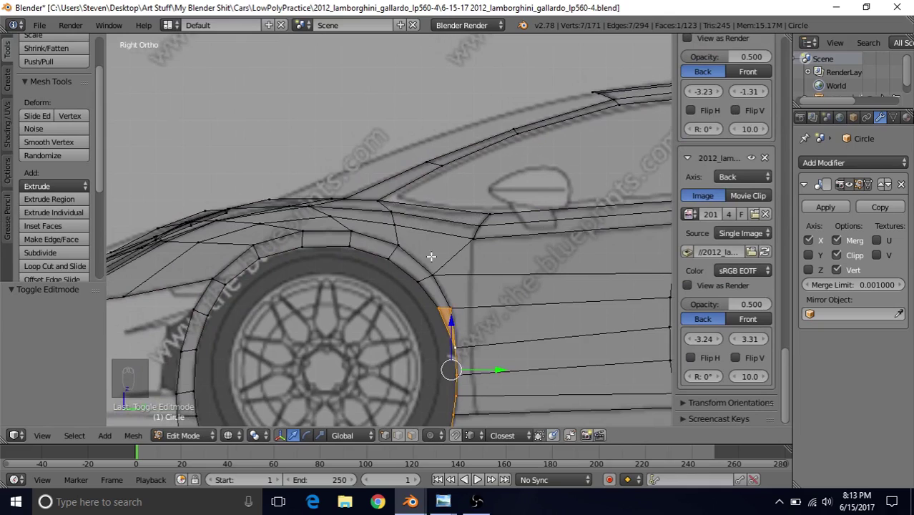
key("ctrl+r")
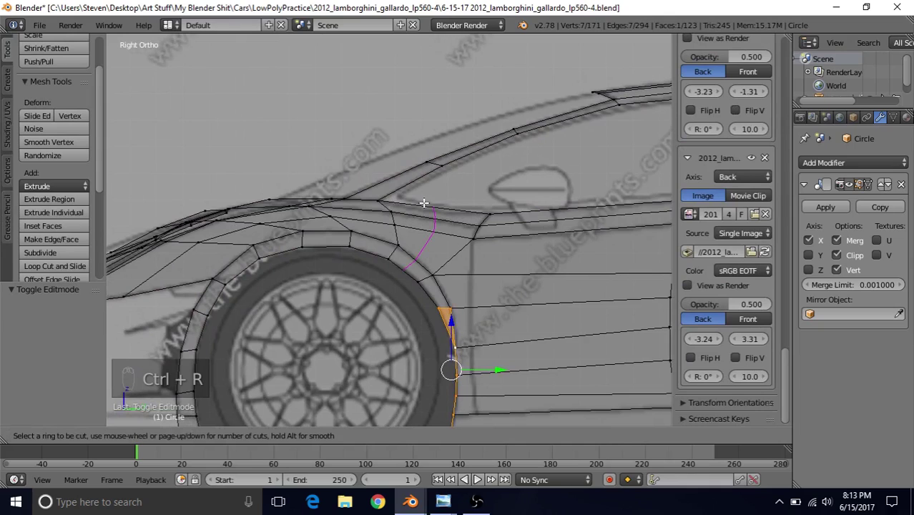
left_click(434, 214)
right_click(431, 206)
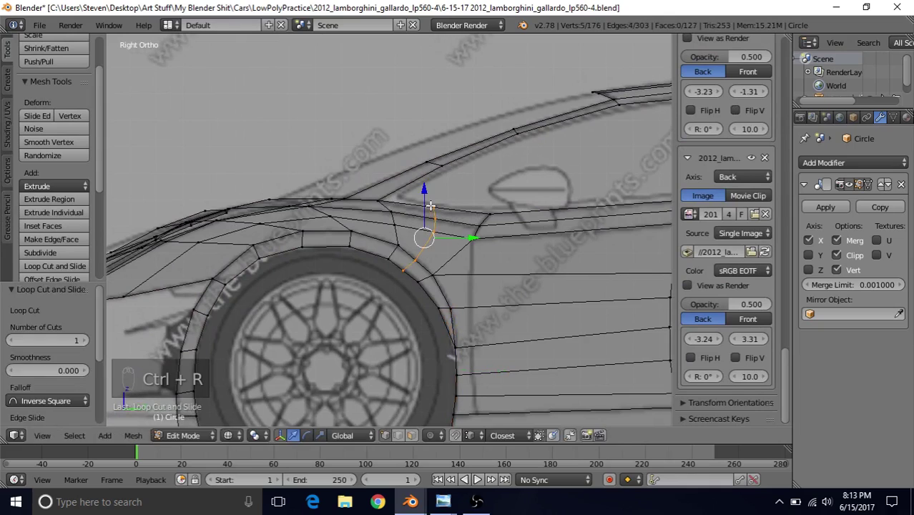
scroll(415, 255, "down", 1, "ctrl")
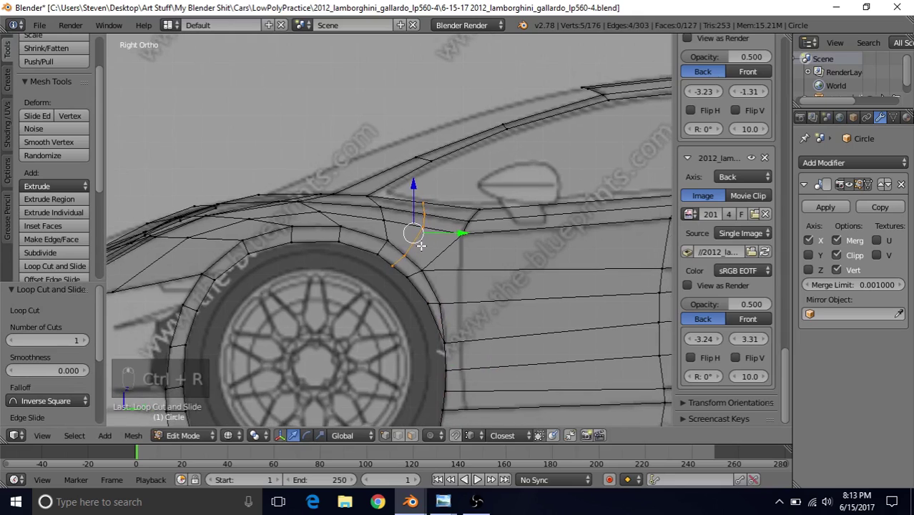
Move the new loop's top vertex by Y -0.030 and Z -0.015 to follow the lower window line in the side blueprint
right_click(423, 199)
key("g")
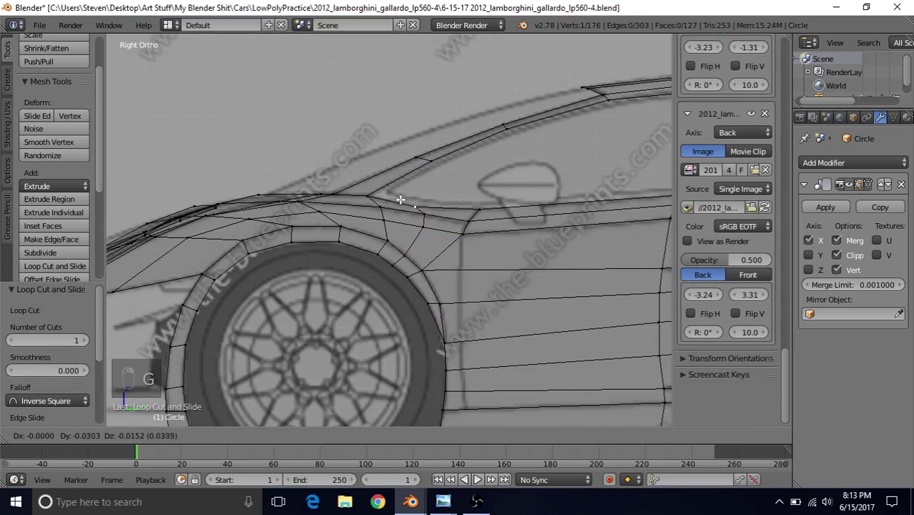
left_click(402, 201)
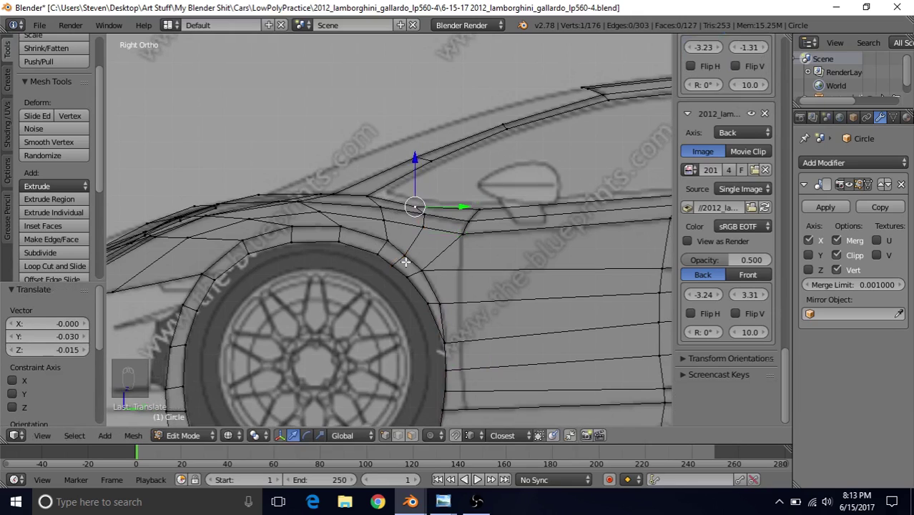
Move the inner vertex at the front wheel arch's front, beside the lower hood corner, by Y 0.015 and Z 0.013
middle_click_drag(405, 262, 469, 249, "shift")
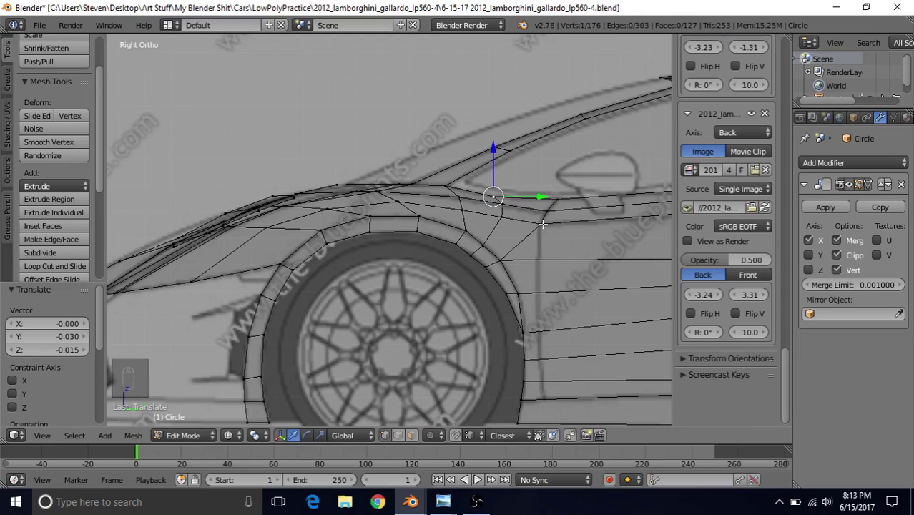
middle_click_drag(487, 261, 499, 228, "shift")
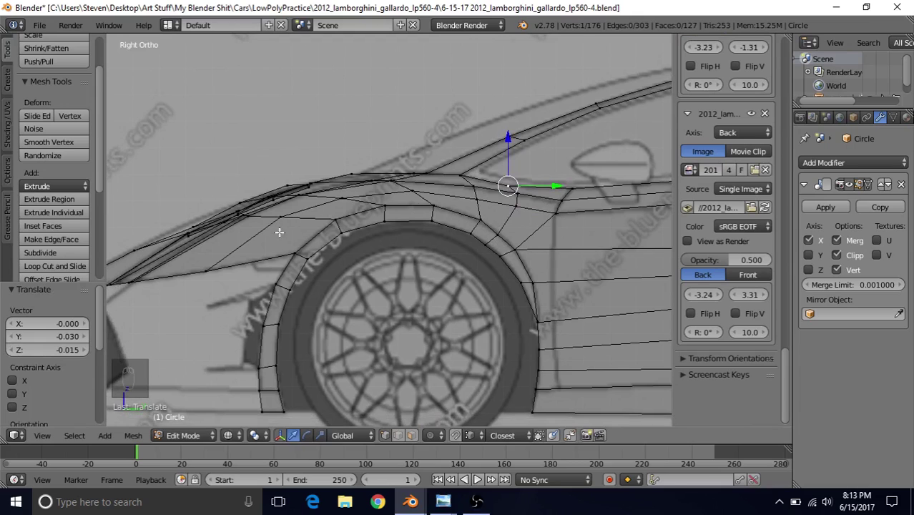
middle_click_drag(344, 195, 408, 205, "shift")
right_click(400, 224)
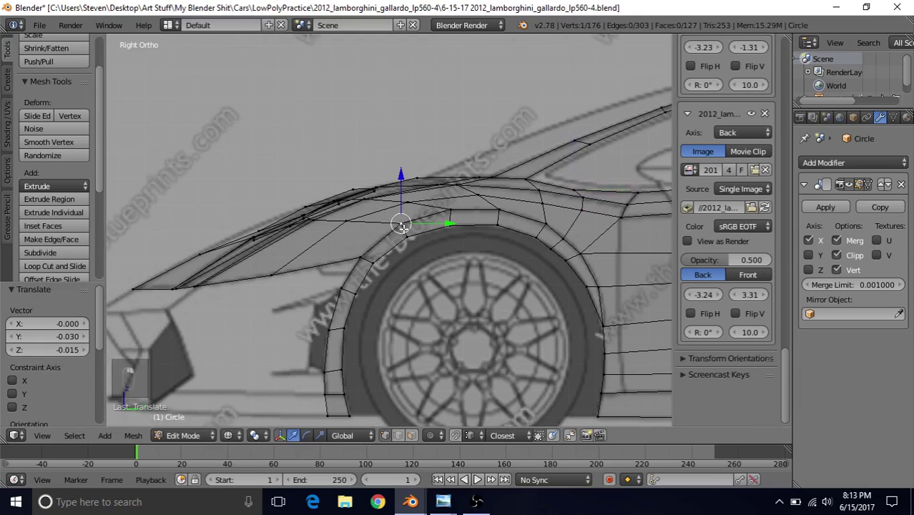
right_click(408, 236, "shift")
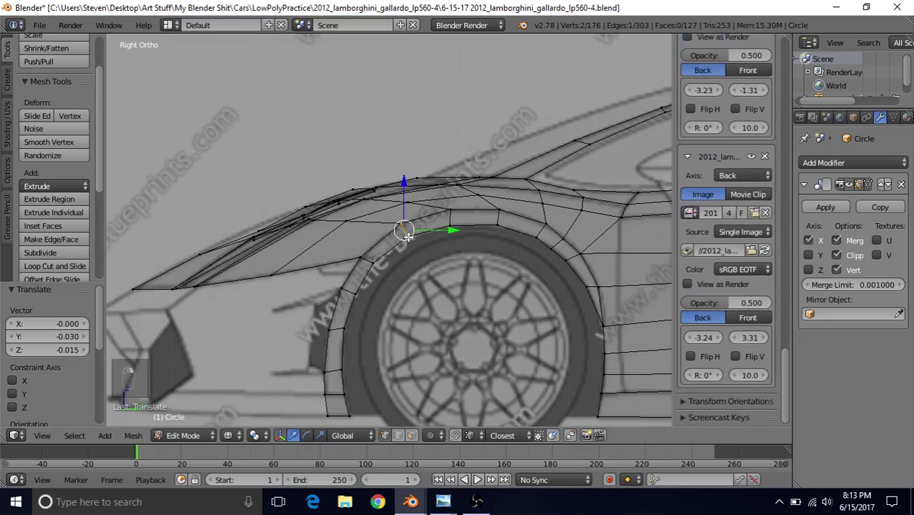
right_click(371, 262)
key("g")
left_click(398, 232)
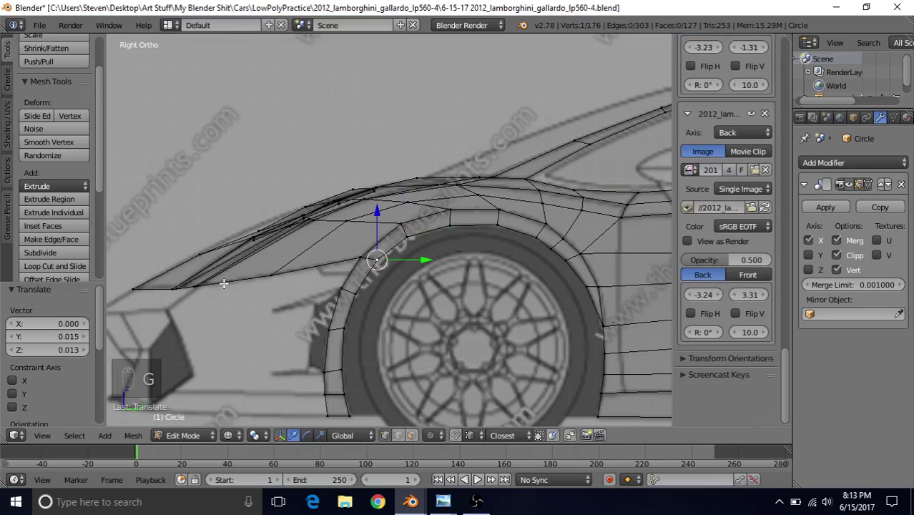
Select both vertices of the next cross edge up the front of the wheel arch and move them by Y -0.033 and Z -0.030
right_click(401, 224)
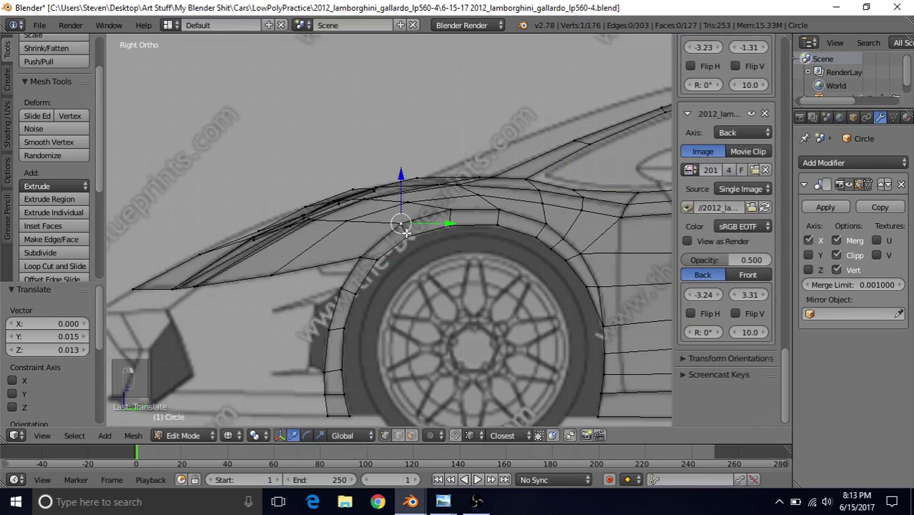
right_click(408, 237, "shift")
key("g")
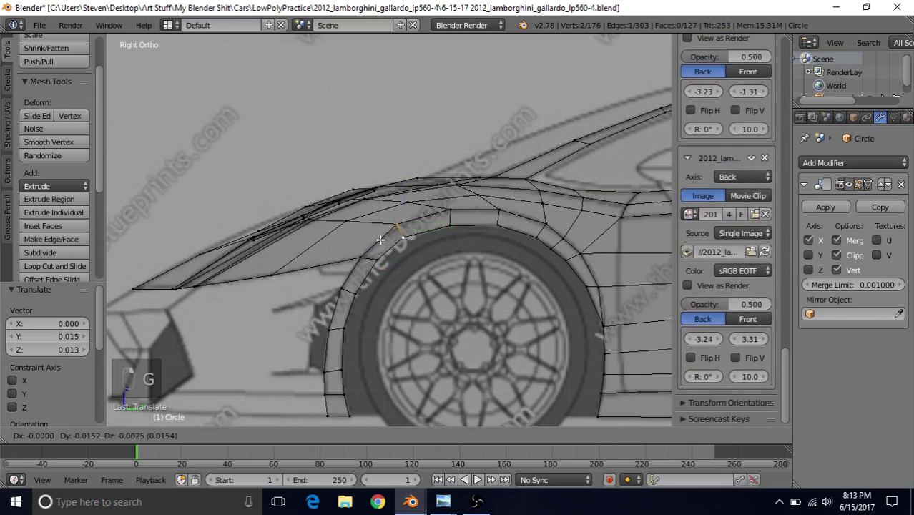
left_click(377, 246)
Move the cross edge at the arch's upper front by Y -0.076 and Z -0.023, and the inner vertex before it by Y 0.008 and Z 0.003
right_click(449, 211)
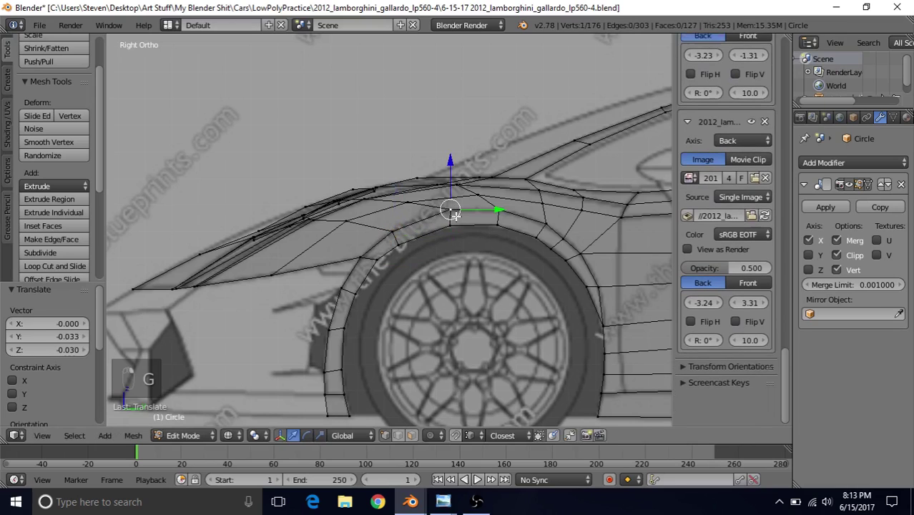
right_click(449, 224, "shift")
key("g")
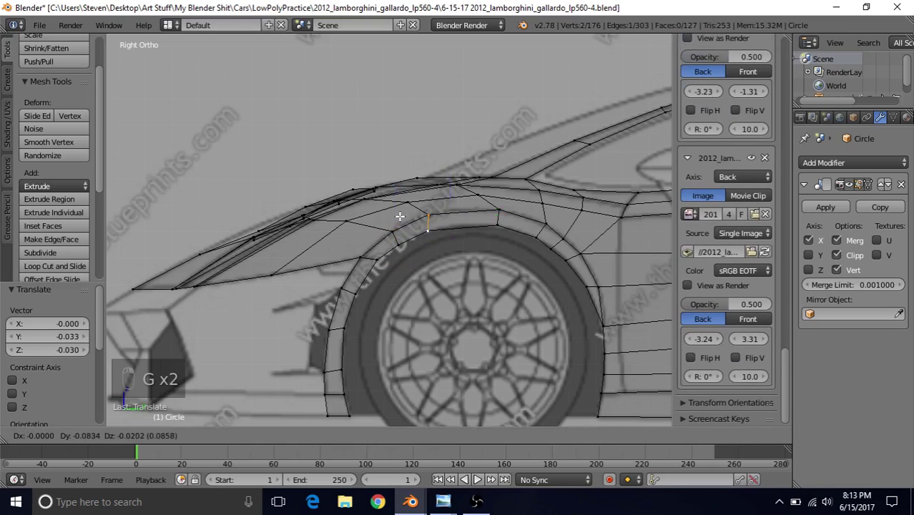
left_click(401, 216)
right_click(399, 243)
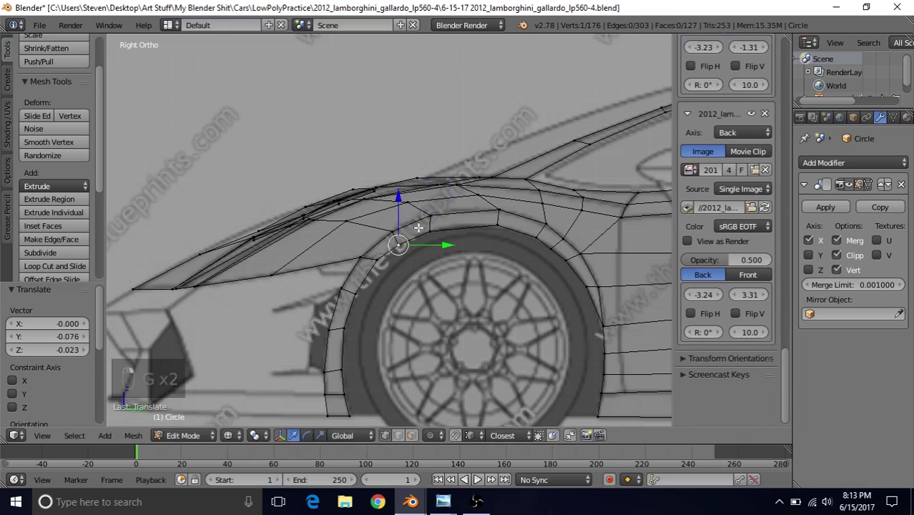
key("g")
left_click(420, 227)
Move the two cross edges along the wheel arch's top forward, the first by Y -0.088 and the one behind it by Y -0.119 and Z 0.040
right_click(498, 218)
key("g")
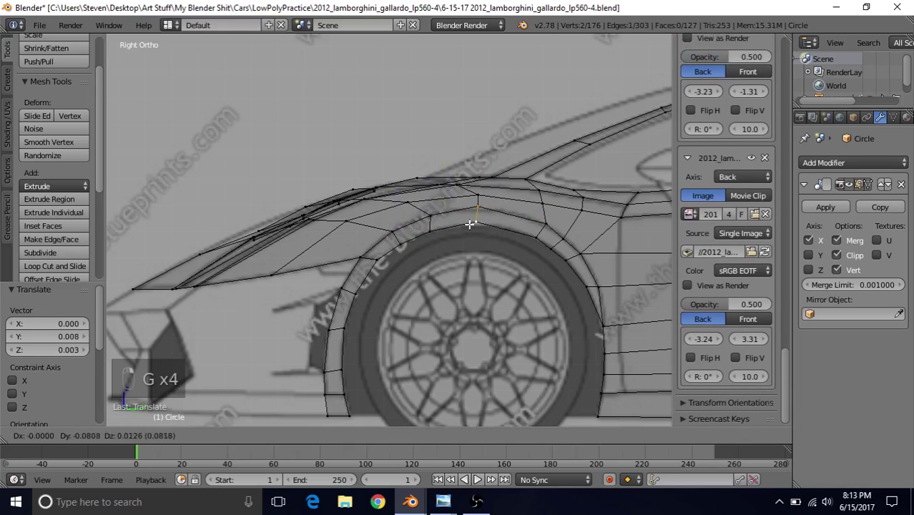
left_click(469, 227)
right_click(542, 221)
key("g")
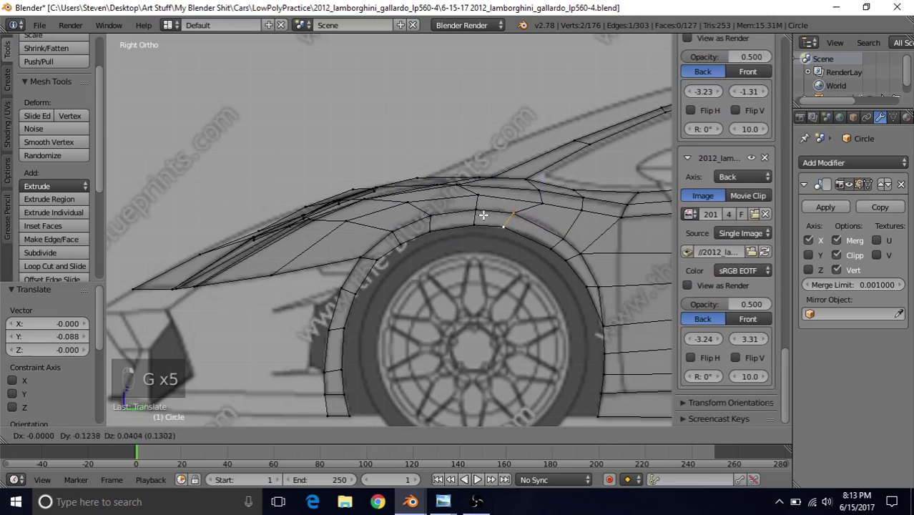
left_click(481, 214)
Move the front cross edge at the arch's top by Y -0.025 and Z -0.003, and the inner vertex ahead of it by Y 0.008 and Z 0.005
key("g")
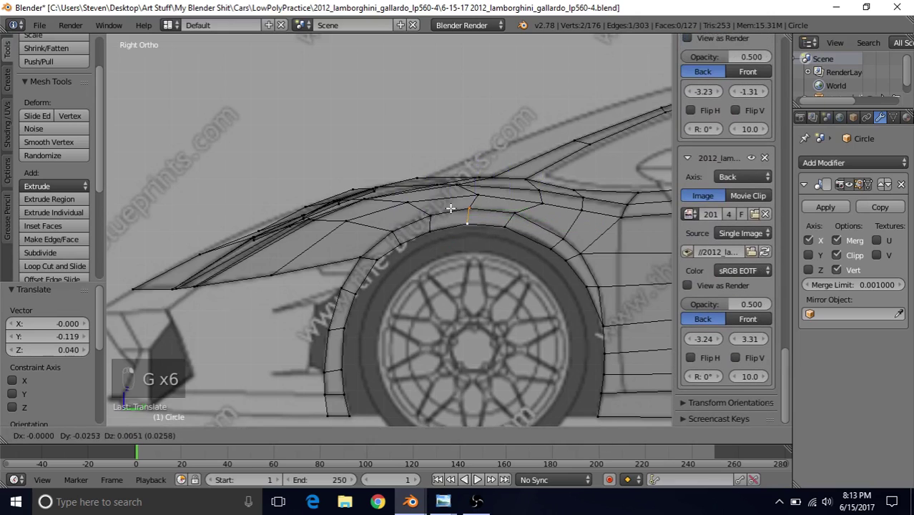
left_click(451, 211)
key("g")
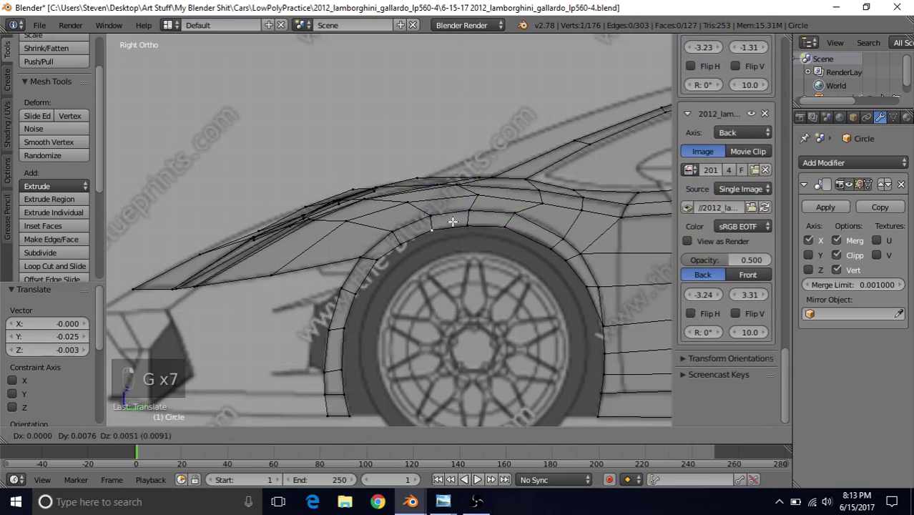
left_click(452, 222)
Move the cross edge at the arch's upper rear by Y -0.040 and Z 0.033, and again by Y -0.015 and Z 0.018
middle_click_drag(520, 217, 476, 211, "shift")
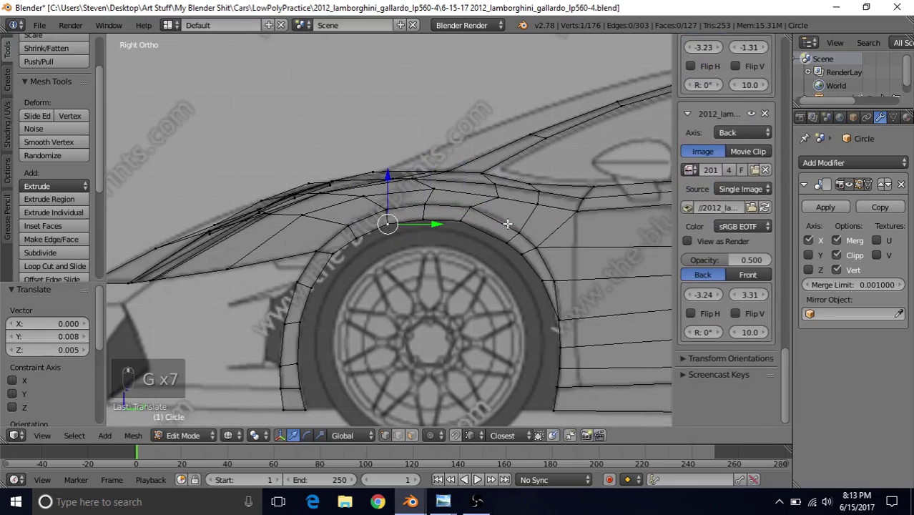
right_click(515, 229)
right_click(501, 236, "shift")
key("g")
left_click(485, 197)
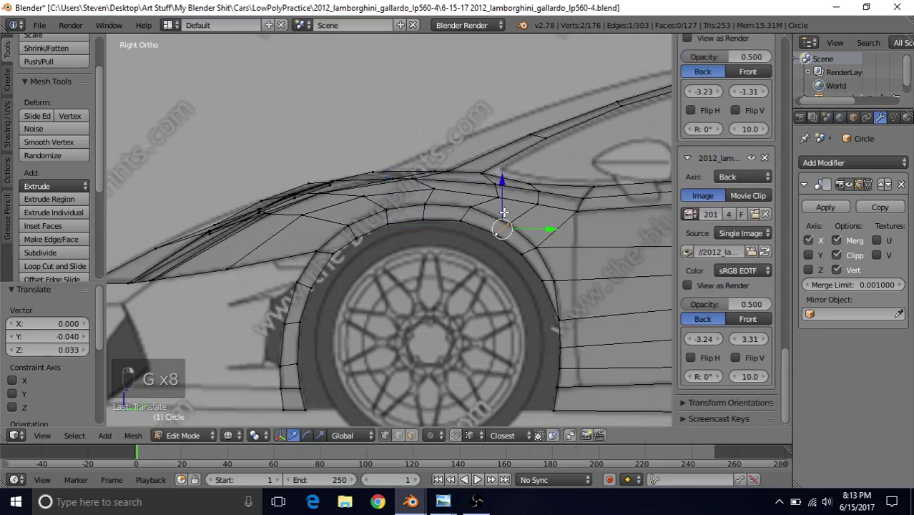
key("g")
left_click(499, 194)
Move the outer arch vertex behind the top by Y -0.015 and Z 0.003, and the fender vertex above it by Y -0.088 and Z 0.020
right_click(468, 207)
key("g")
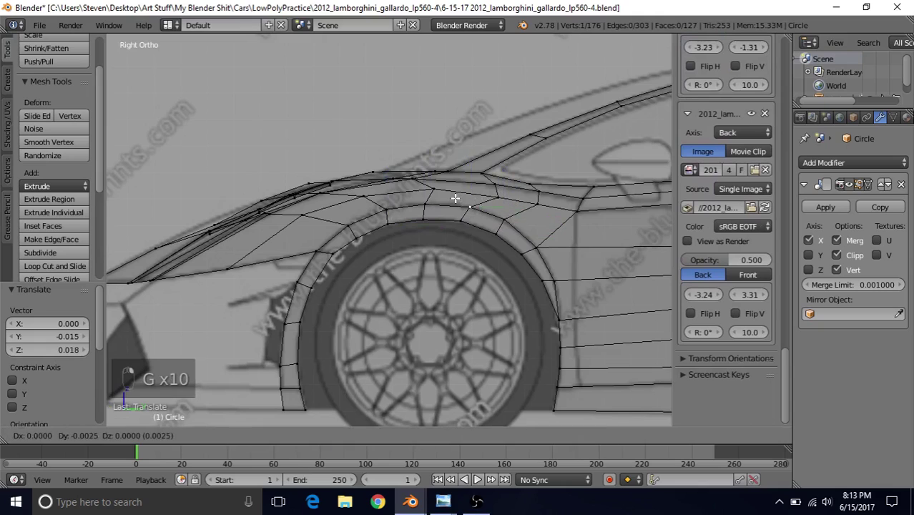
left_click(452, 197)
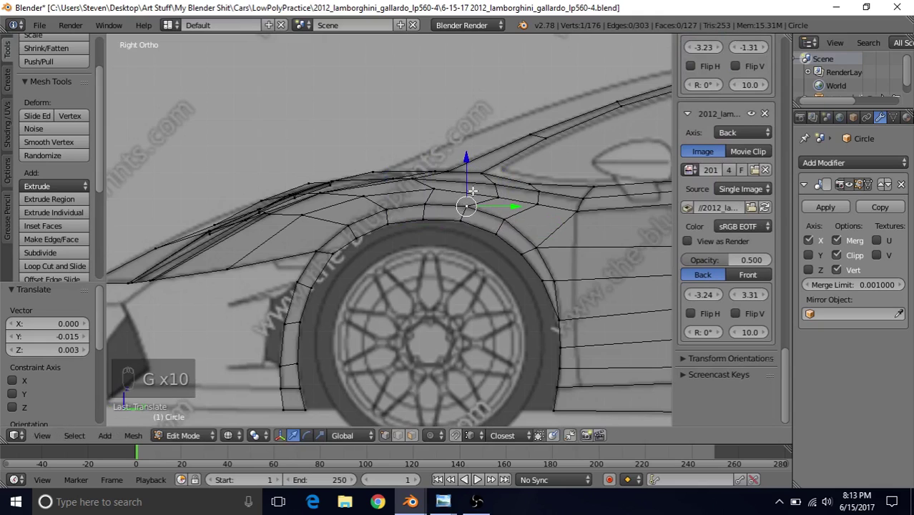
right_click(488, 196)
key("g")
left_click(464, 189)
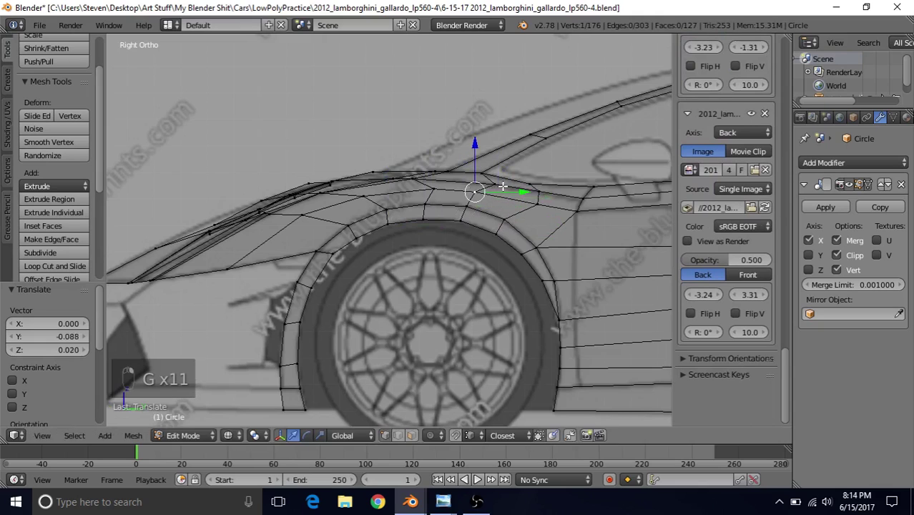
Move the next higher fender vertex by Y -0.063 and Z 0.015, lower it slightly, and nudge the vertex below by Y -0.008 and Z -0.003
right_click(499, 185)
key("g")
left_click(480, 182)
key("g")
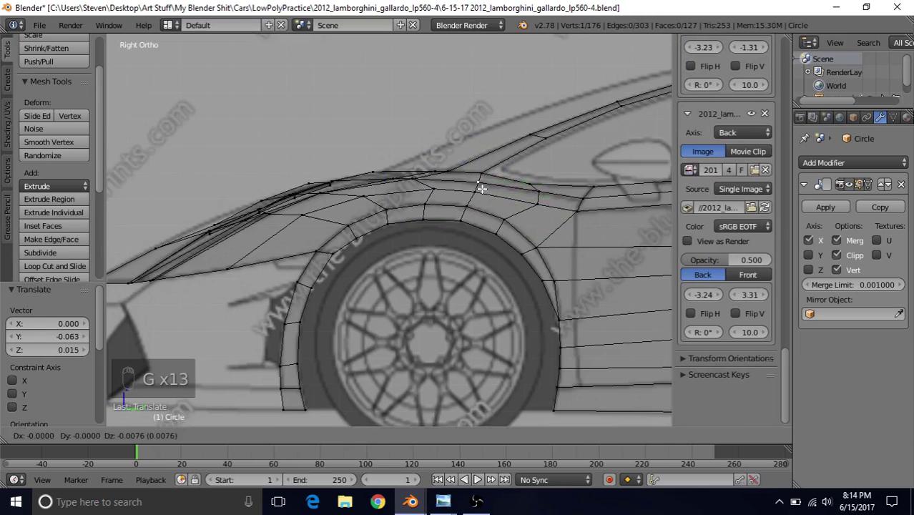
left_click(481, 188)
key("g")
left_click(474, 195)
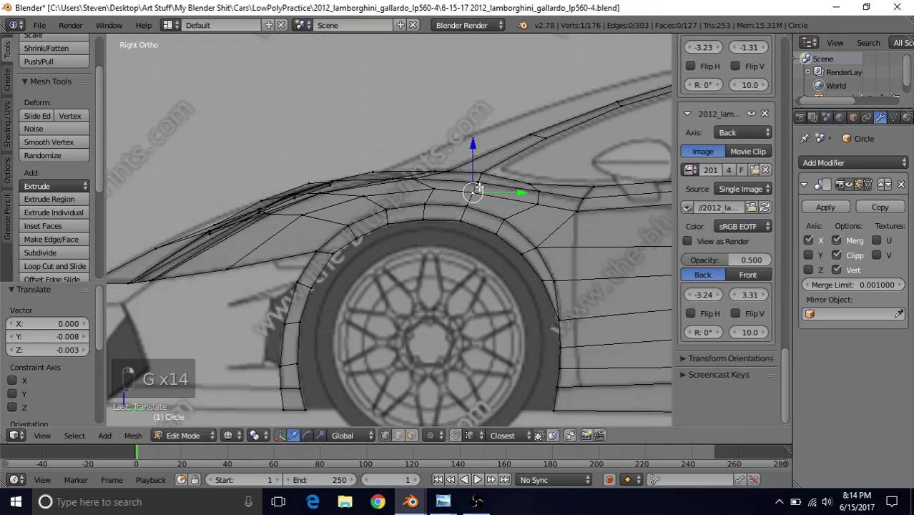
Move the fender vertex under the side window's front by Y -0.051 and Z 0.005, and the one below it by Y -0.078 and Z 0.003
right_click(538, 191)
key("g")
left_click(522, 193)
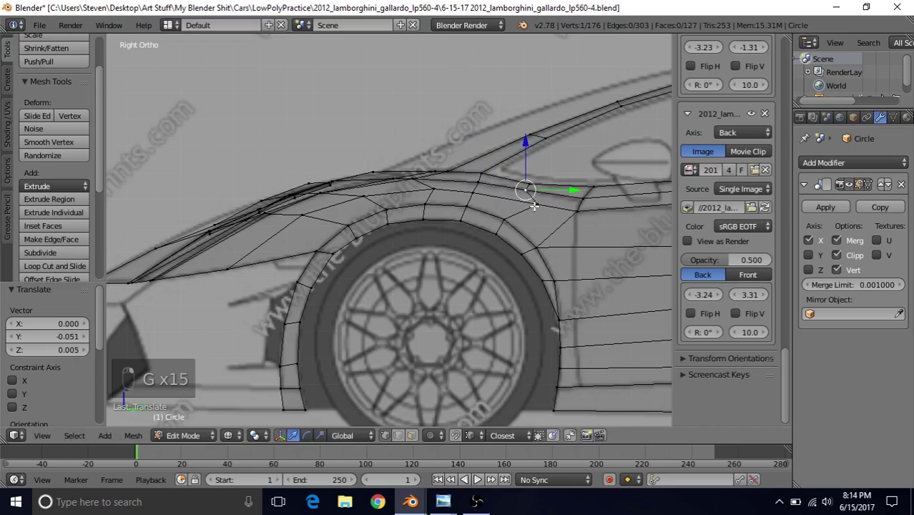
key("g")
left_click(514, 205)
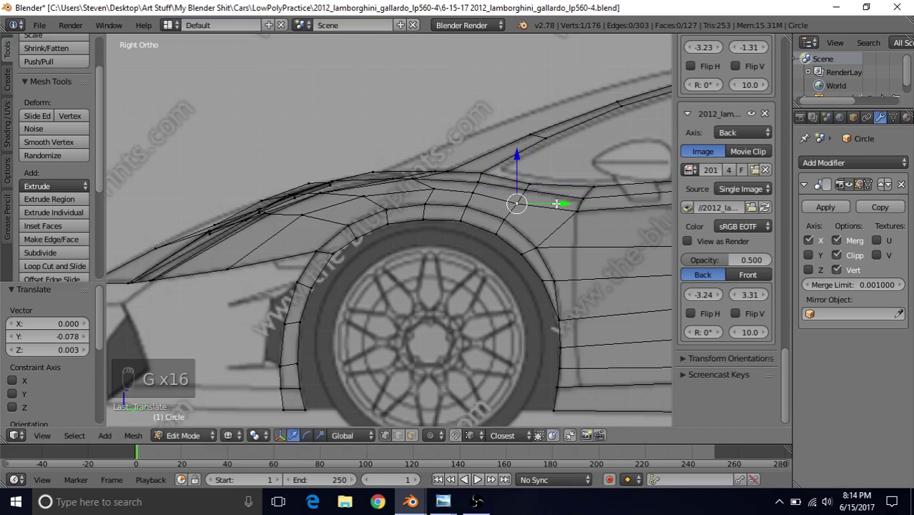
Move the fender vertex above the arch's top by Y -0.061 and Z 0.003, and the next one toward the hood by Y -0.038 and Z -0.010
scroll(477, 196, "up", 2)
right_click(494, 188)
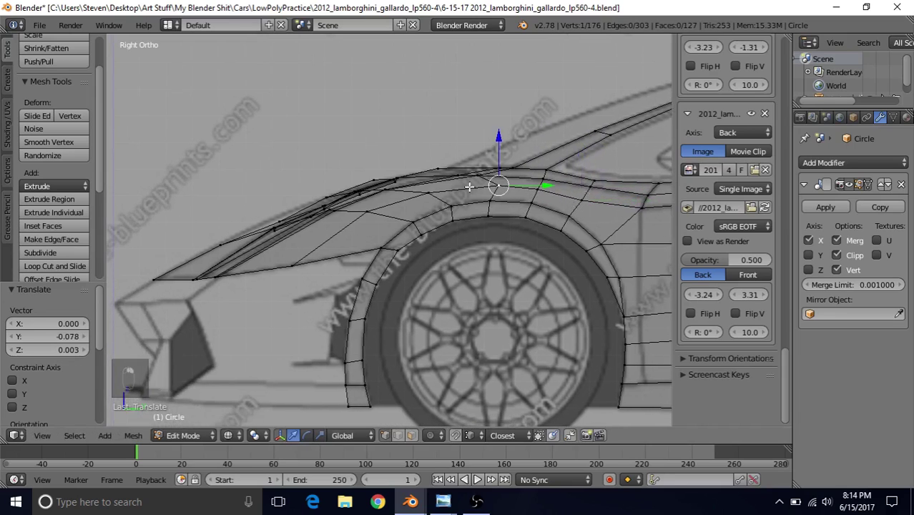
key("g")
left_click(429, 190)
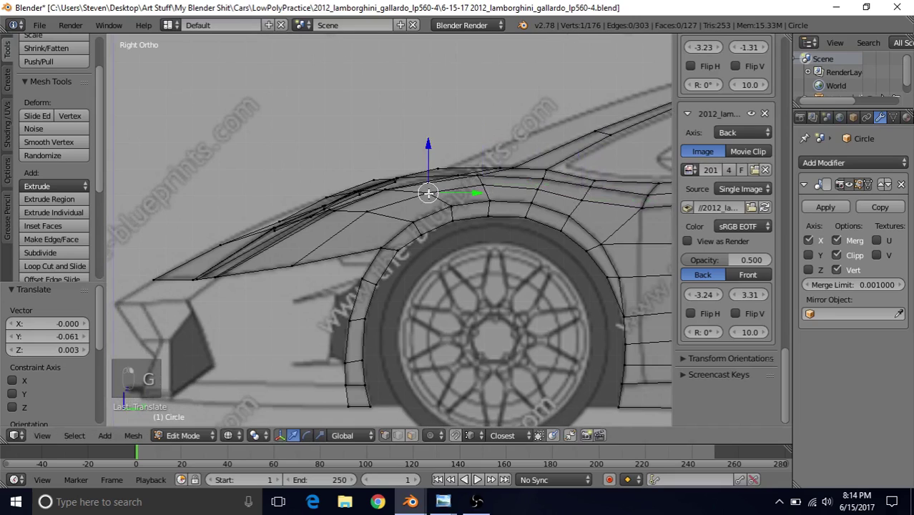
key("g")
left_click(422, 195)
Shift the outer vertex of the cross edge at the arch's upper front slightly forward and its inner vertex by Y 0.005
key("g")
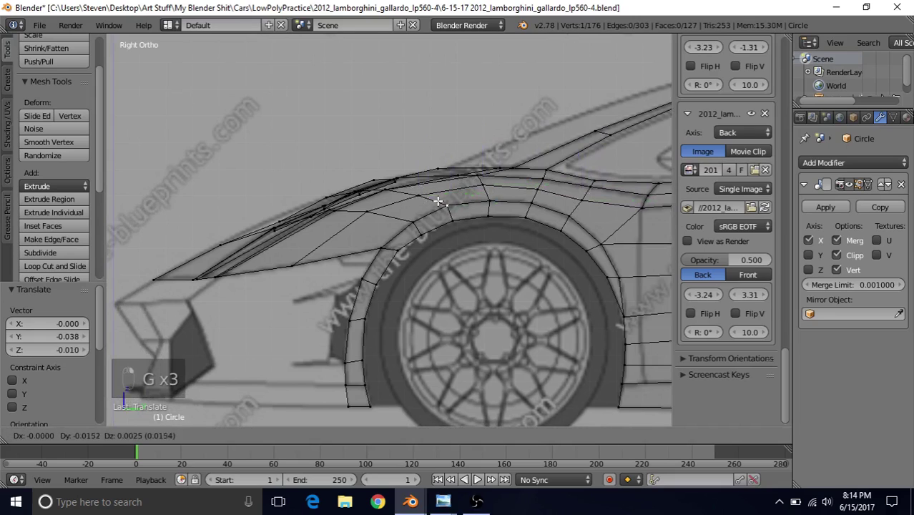
left_click(442, 205)
key("g")
left_click(449, 215)
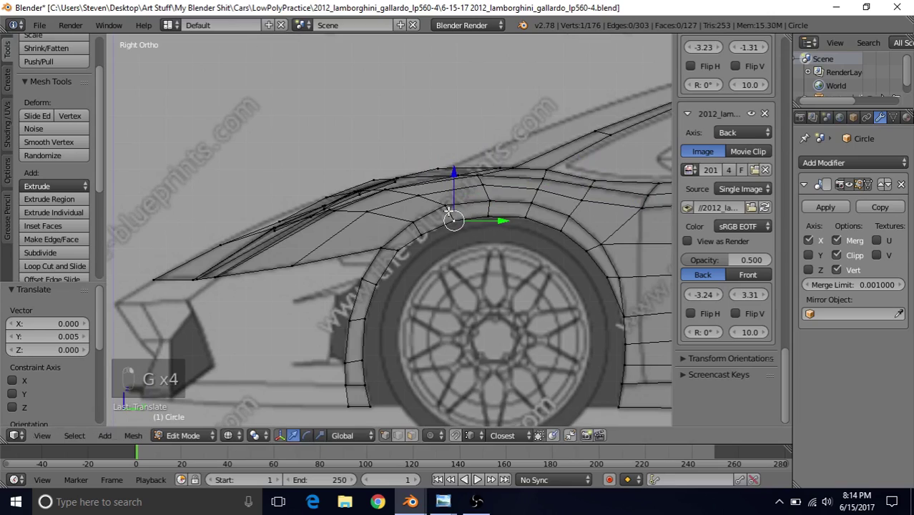
Move the fender vertex between the hood edge and the arch's front by Y -0.005 and Z -0.010
middle_click_drag(433, 191, 449, 195, "shift")
key("g")
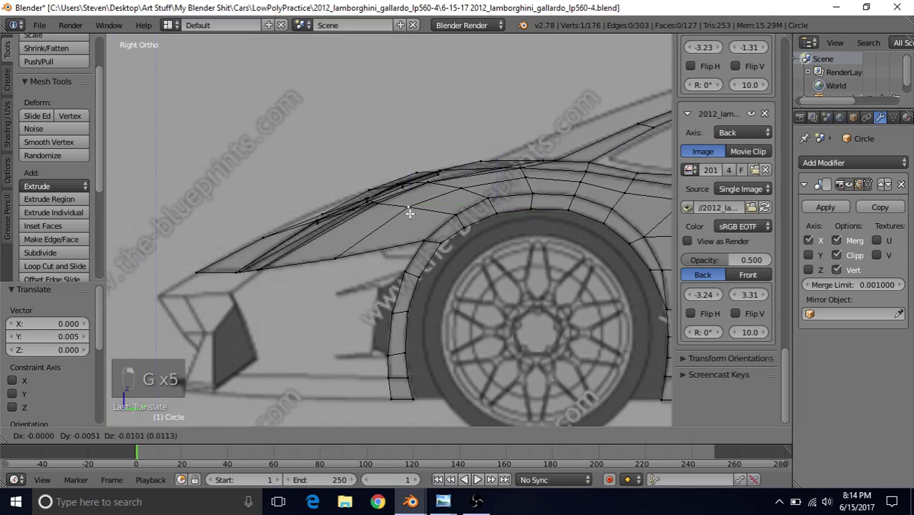
left_click(411, 207)
Move the outer vertex of the arch's next forward cross edge by Y -0.013 and Z 0.003, and raise its inner vertex by Z 0.005
key("g")
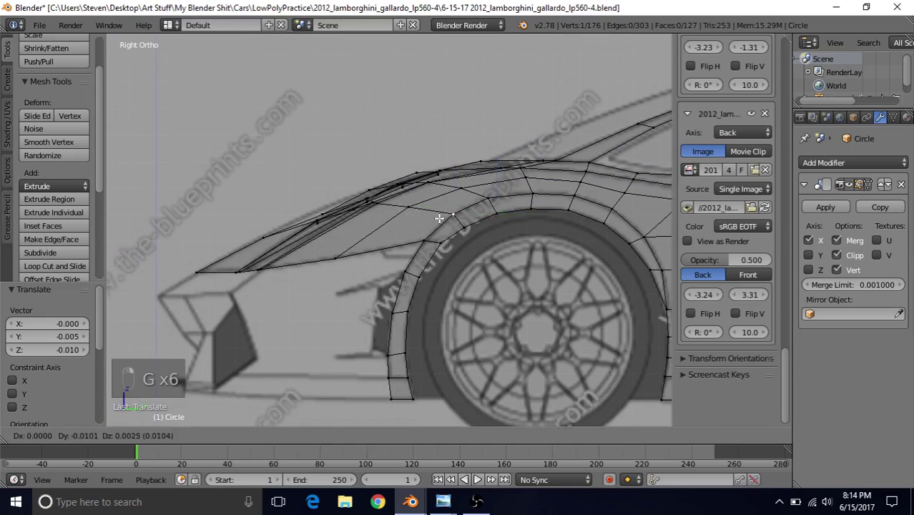
left_click(450, 227)
key("g")
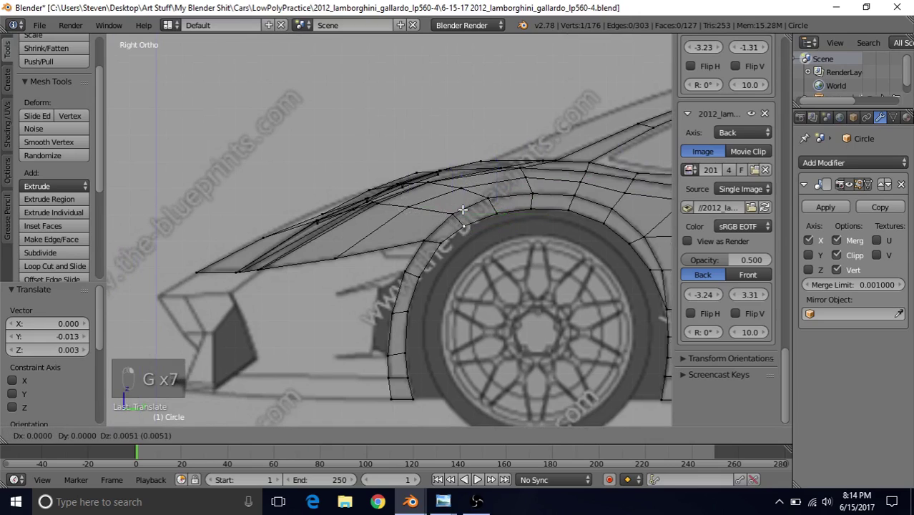
left_click(463, 209)
Move the outer vertex at the arch's top by about Y -0.013 and Z -0.003, and raise it by Z 0.005
right_click(532, 193)
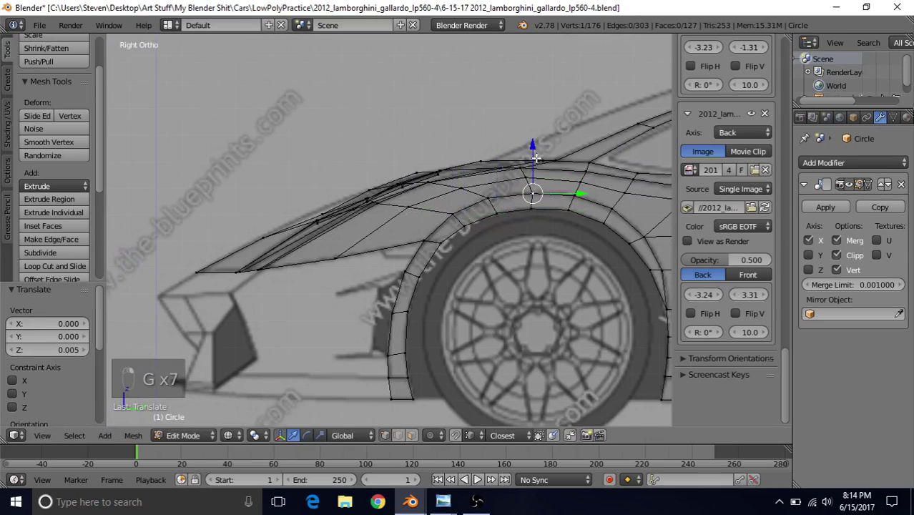
key("g")
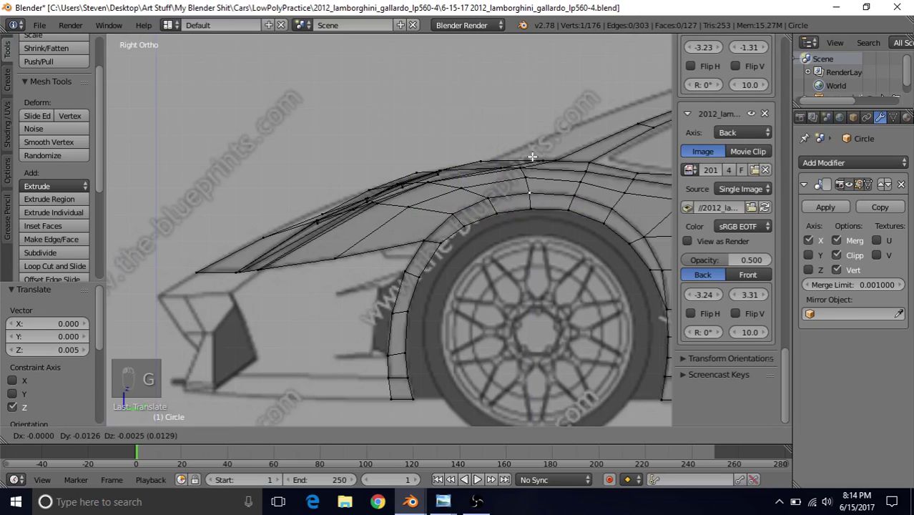
left_click(532, 156)
key("g")
key("z")
left_click(533, 157)
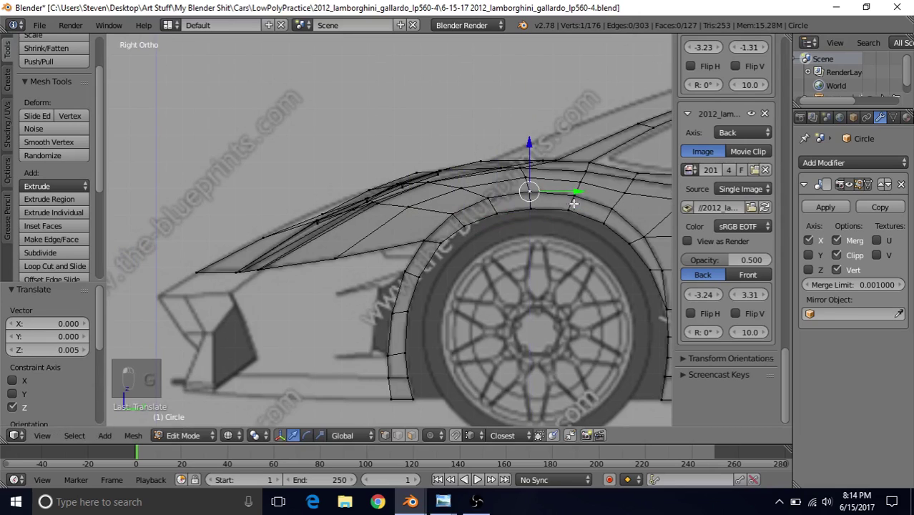
Raise the inner vertex at the wheel arch's upper front slightly along Z, and select the inner vertex at the arch's top
middle_click_drag(573, 208, 532, 192, "shift")
right_click(425, 214)
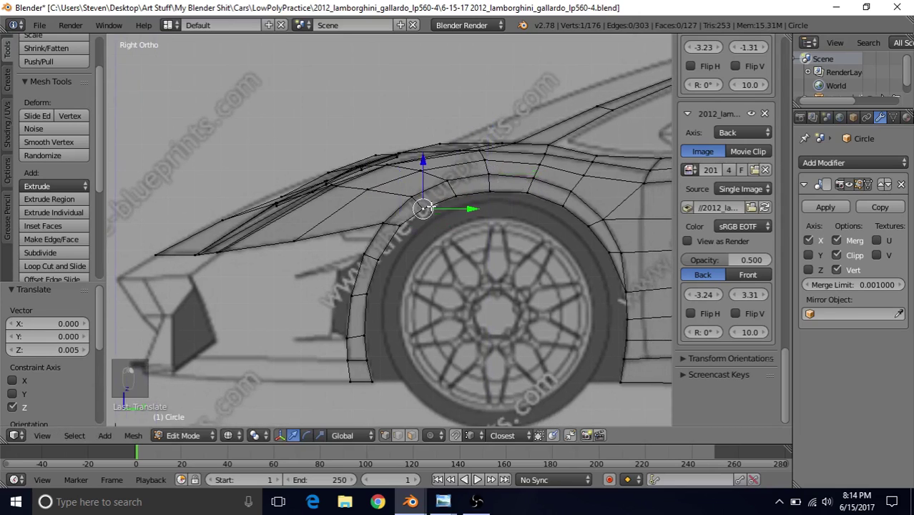
right_click(459, 192)
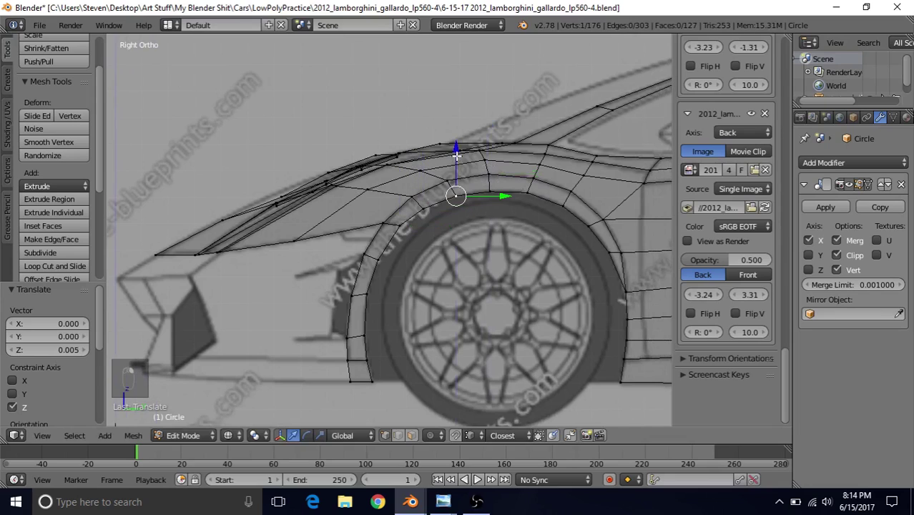
left_click_drag(456, 155, 493, 146)
right_click(491, 188)
middle_click_drag(590, 274, 561, 251, "shift")
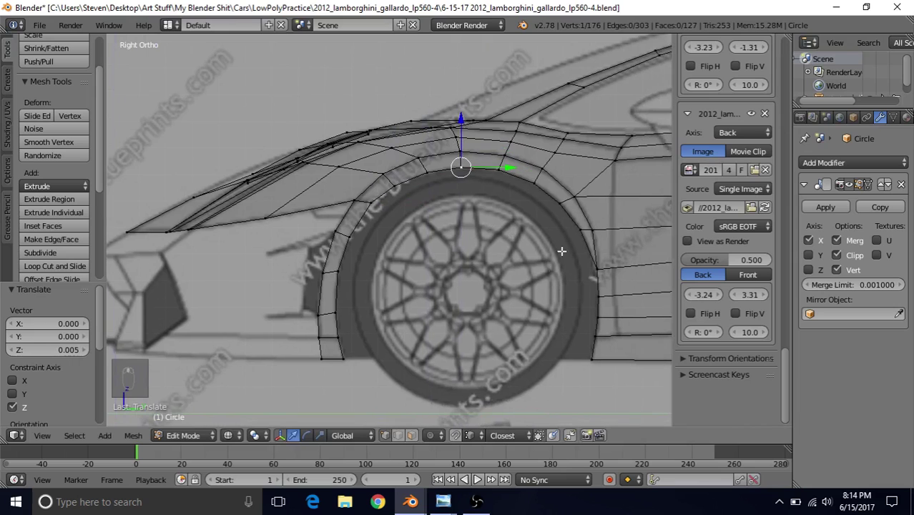
Switch to solid shading in Object Mode and examine the front fender and wheel arch surface from several angles
scroll(427, 158, "down", 6)
key("z")
key("Tab")
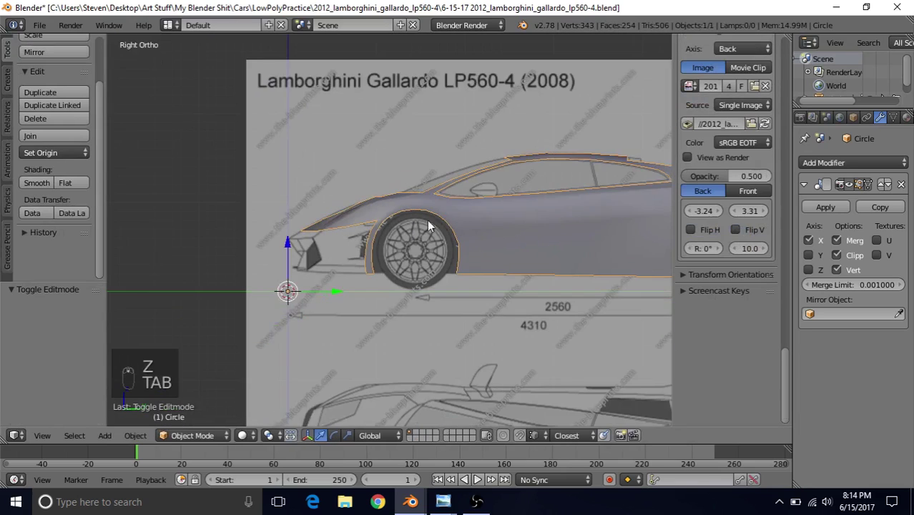
middle_click_drag(427, 220, 519, 207)
scroll(518, 203, "up", 5)
middle_click_drag(437, 209, 418, 218)
scroll(379, 191, "down", 5)
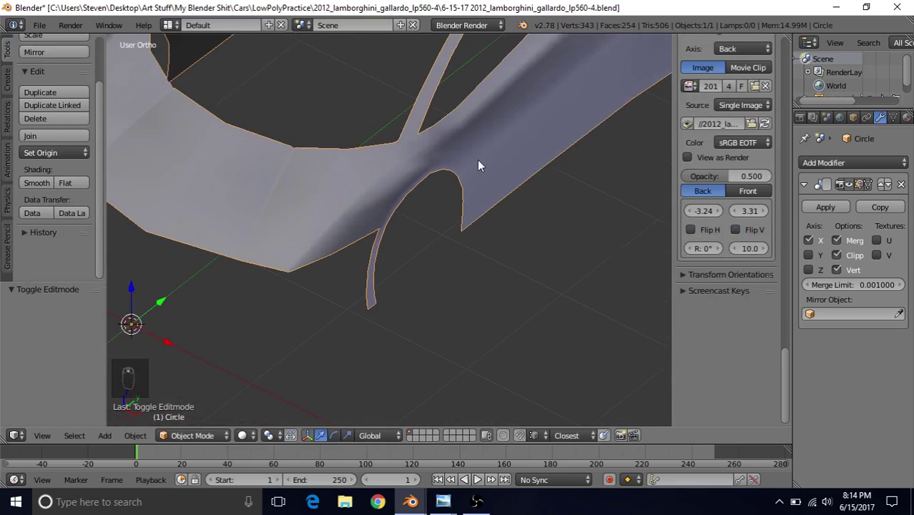
middle_click_drag(428, 122, 385, 153)
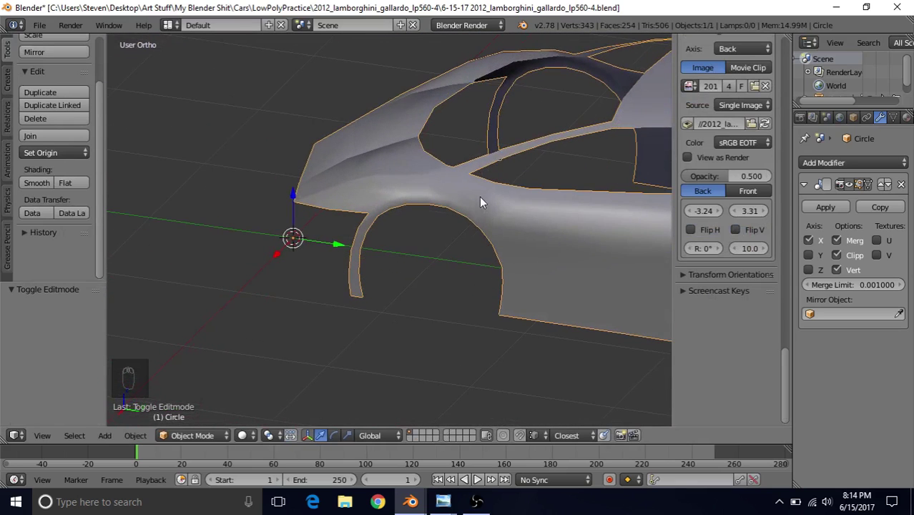
middle_click_drag(480, 198, 394, 206)
Return to Edit Mode and move the fender vertex above the wheel arch's front by Z 0.002 and X 0.007
scroll(383, 205, "up", 2)
key("Tab")
scroll(380, 203, "up", 2)
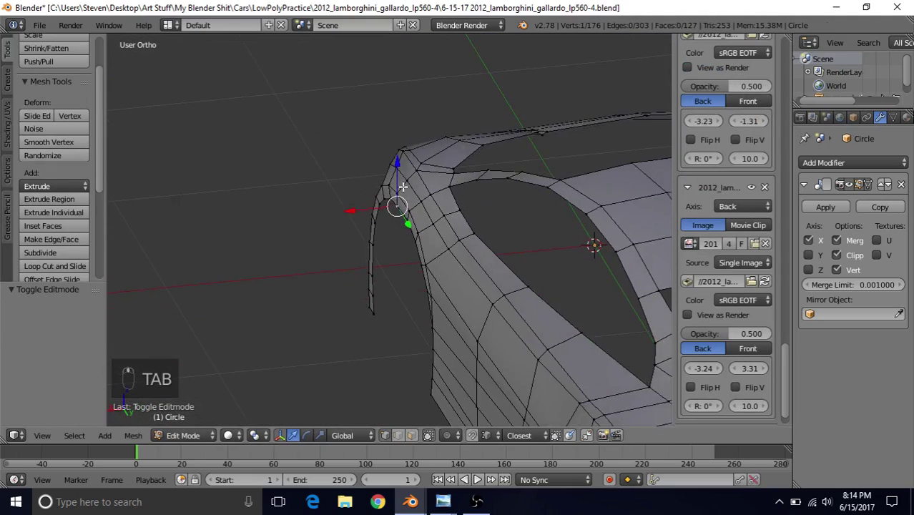
middle_click_drag(402, 171, 399, 201, "shift")
scroll(399, 200, "up", 4)
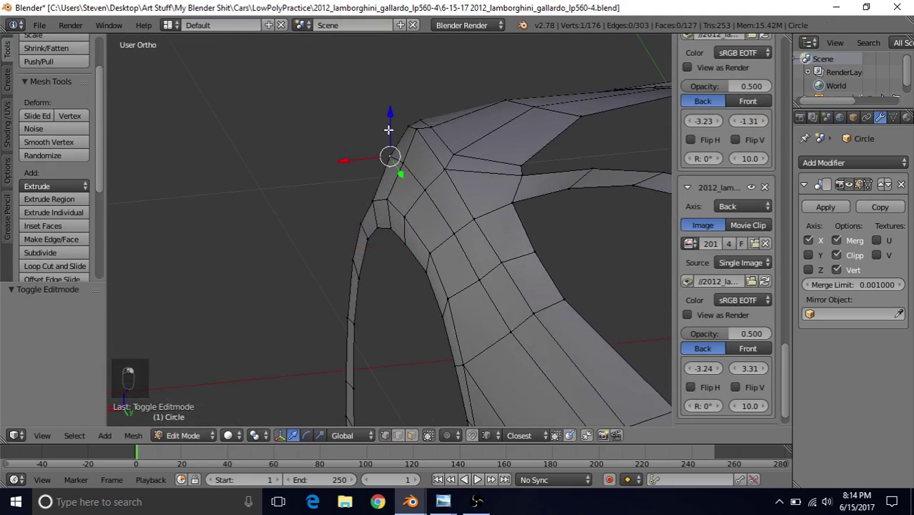
left_click(367, 151)
key("g")
key("x")
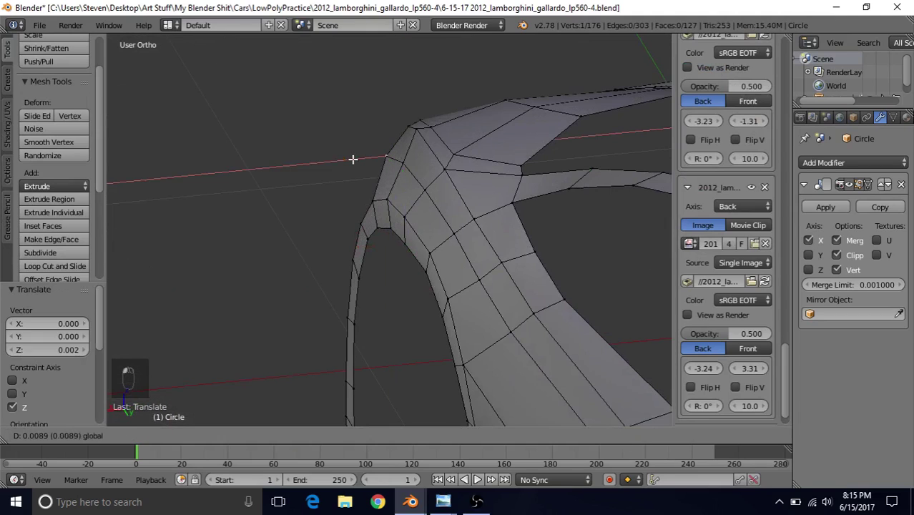
left_click(353, 158)
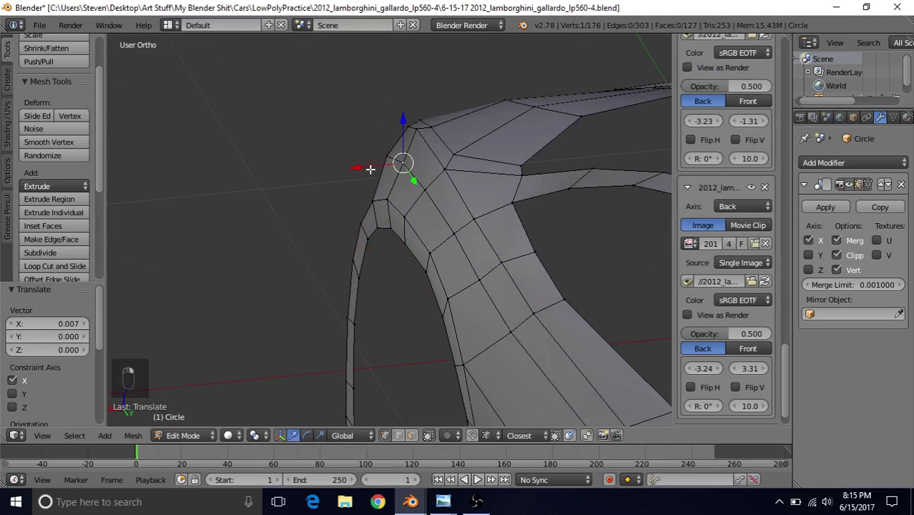
Snap the 3D cursor to the scene center and move the selected fender vertex above the wheel arch by X 0.007
key("shift+s")
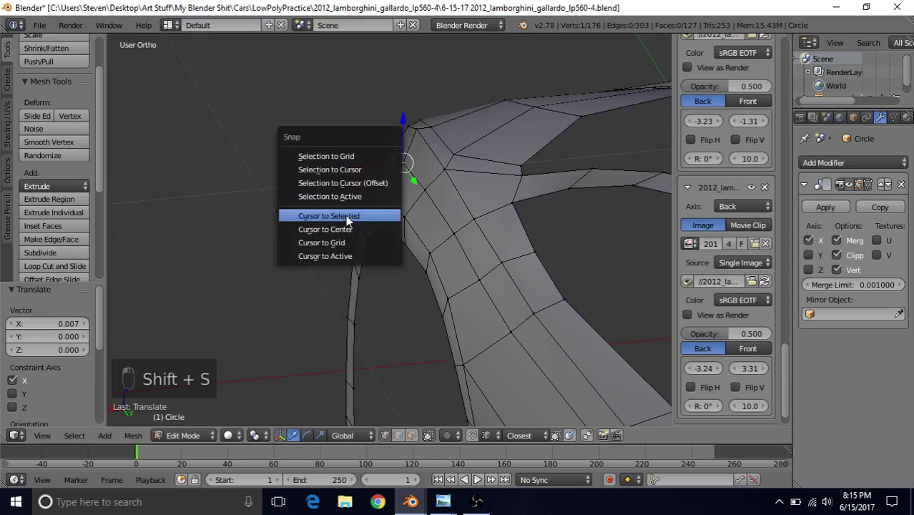
left_click(341, 229)
key("g")
key("x")
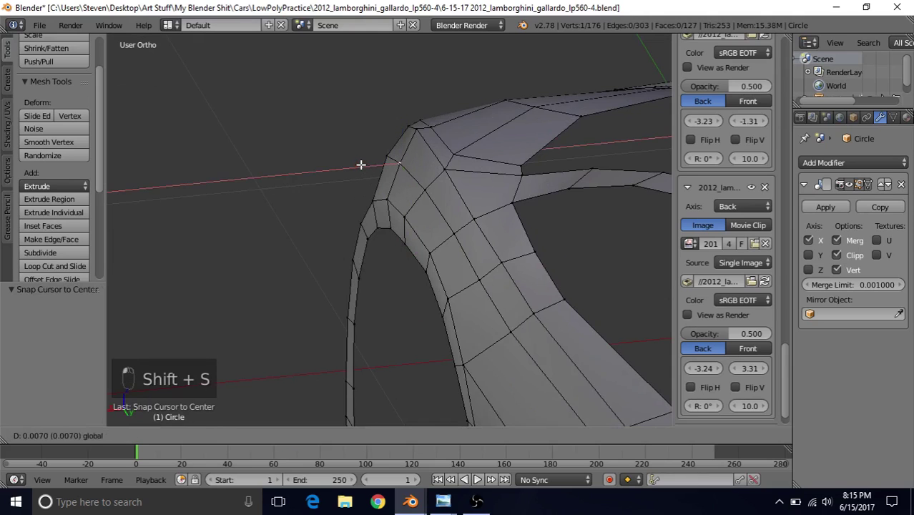
left_click(360, 164)
Raise the same fender vertex by Z 0.004 and nudge it slightly along X
middle_click_drag(414, 180, 421, 149)
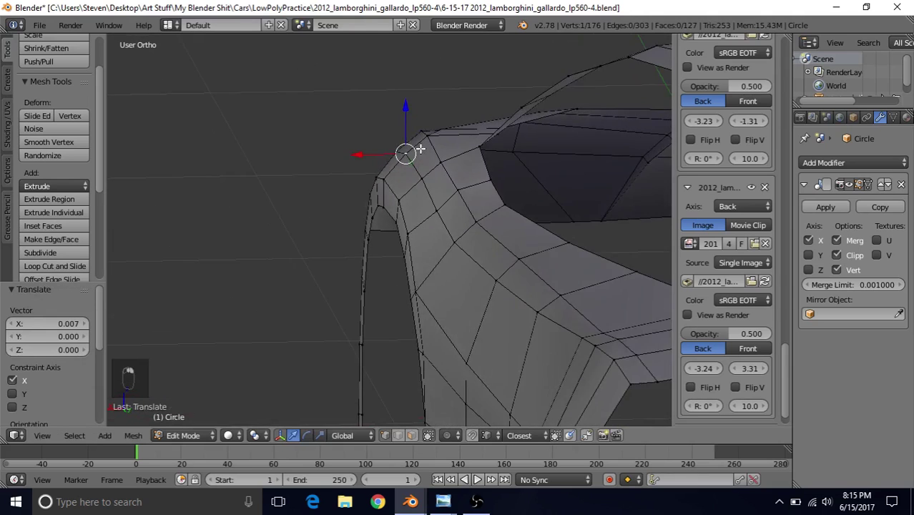
left_click_drag(405, 116, 404, 111)
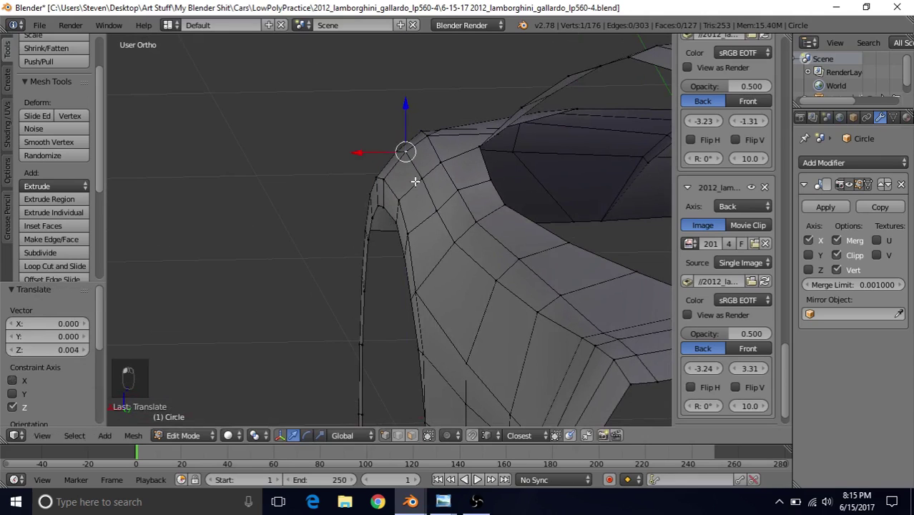
middle_click_drag(416, 177, 386, 165)
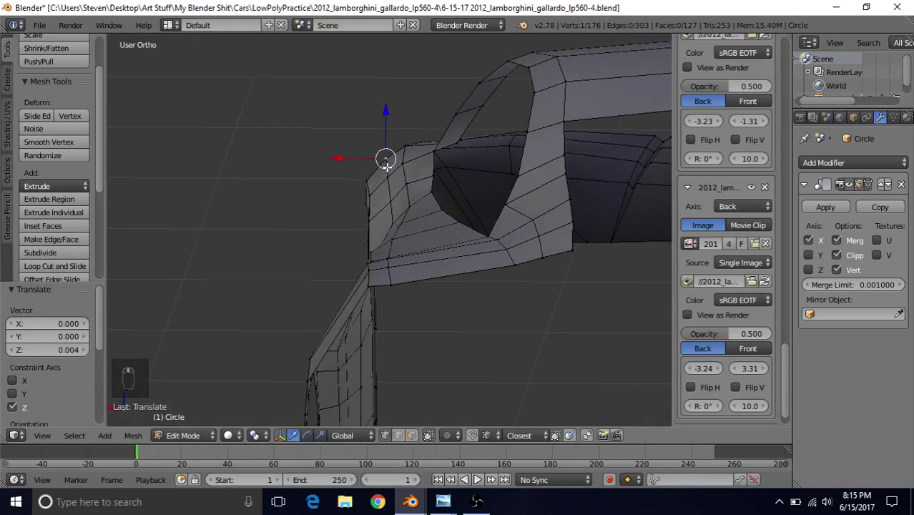
left_click_drag(347, 175, 359, 198)
Examine the front fender's surface in Object Mode, and return to Edit Mode
key("Tab")
middle_click_drag(388, 184, 186, 164)
key("Tab")
scroll(393, 134, "down", 3)
middle_click_drag(532, 227, 492, 227)
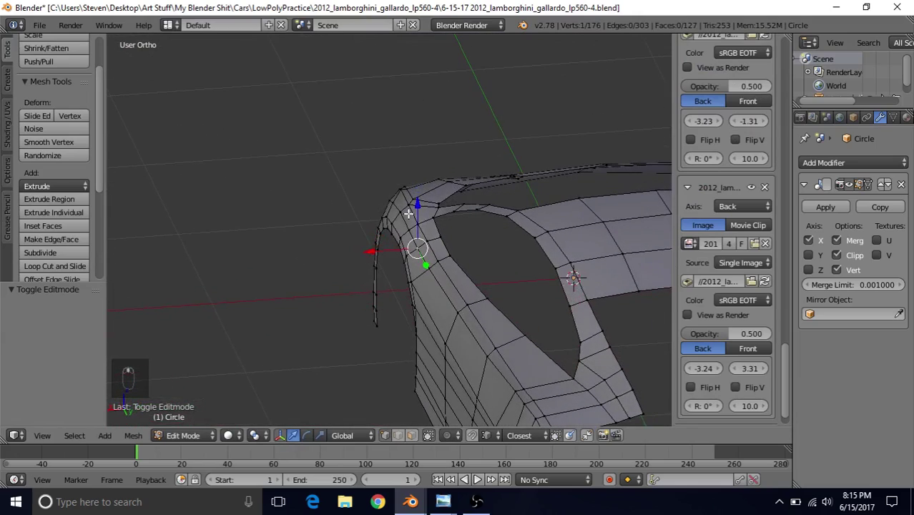
Select the outer fender vertex just above the front of the wheel arch and shift it slightly along X
right_click(391, 199)
middle_click_drag(391, 199, 398, 184)
left_click_drag(355, 183, 352, 183)
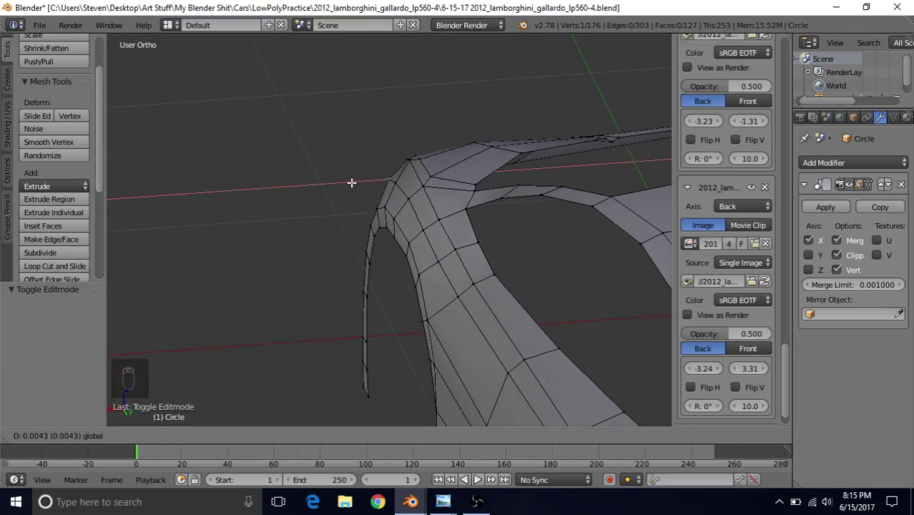
left_click(355, 184)
Switch to Object Mode and examine the fender shading up close and the whole car body from several angles
key("Tab")
middle_click_drag(356, 184, 490, 165)
scroll(515, 179, "up", 5)
middle_click_drag(541, 190, 380, 197)
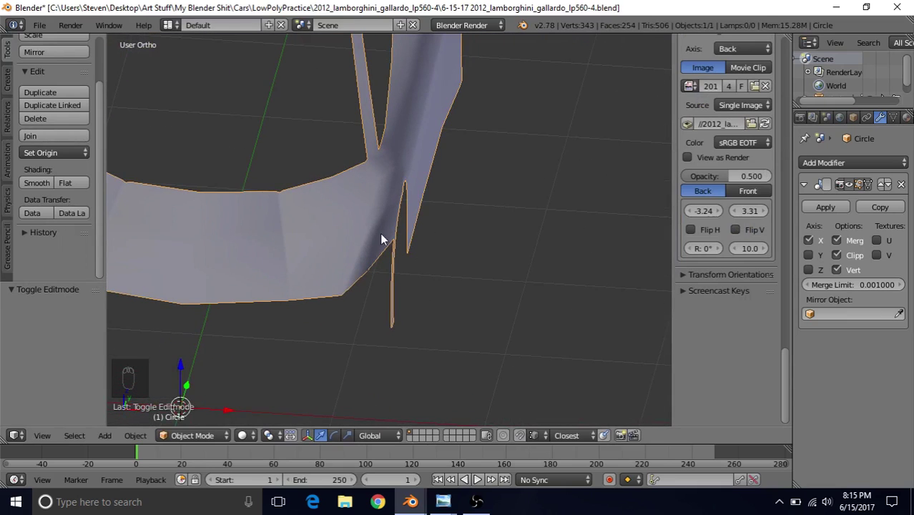
scroll(400, 221, "down", 5)
middle_click_drag(424, 204, 403, 208)
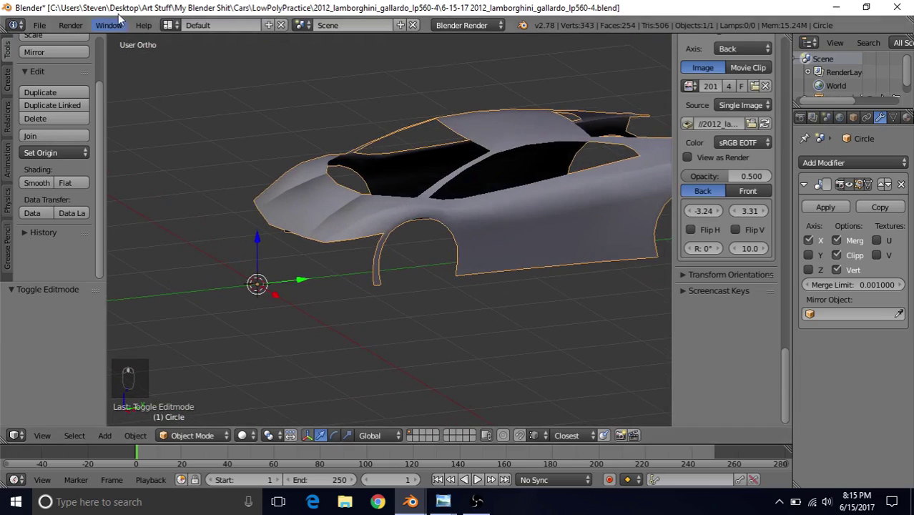
Bring up the file commands for the current blend file
left_click(39, 25)
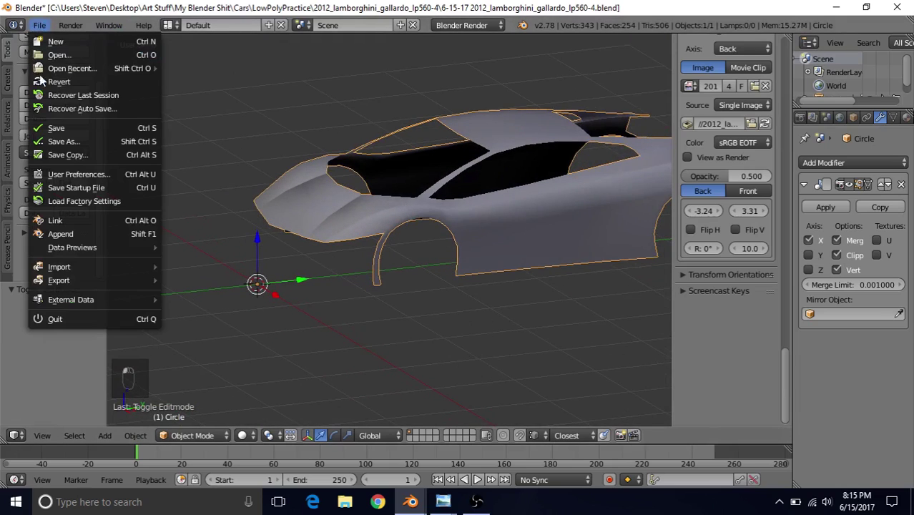